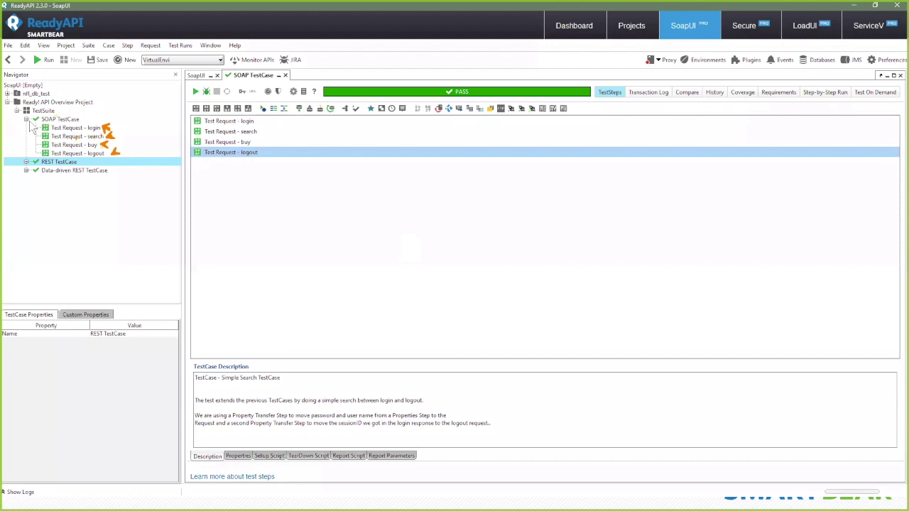
Step: Review the test steps inside the REST TestCase and the Data-driven REST TestCase, and collapse all test cases again
{"action": "left_click", "coordinate": [27, 161]}
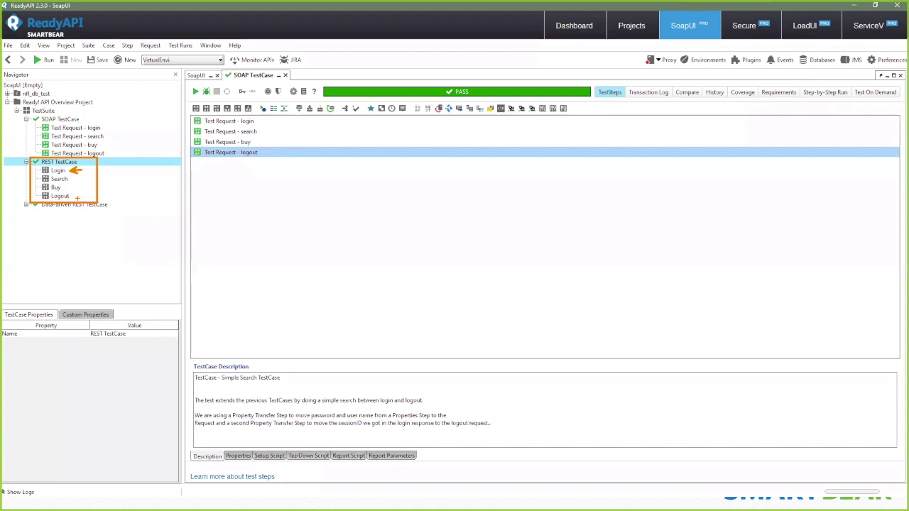
{"action": "left_click", "coordinate": [27, 205]}
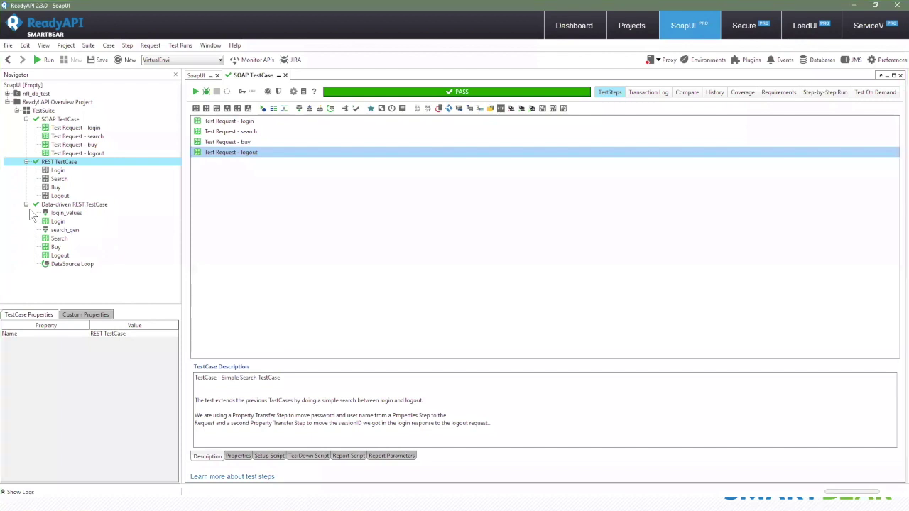
{"action": "left_click", "coordinate": [27, 205]}
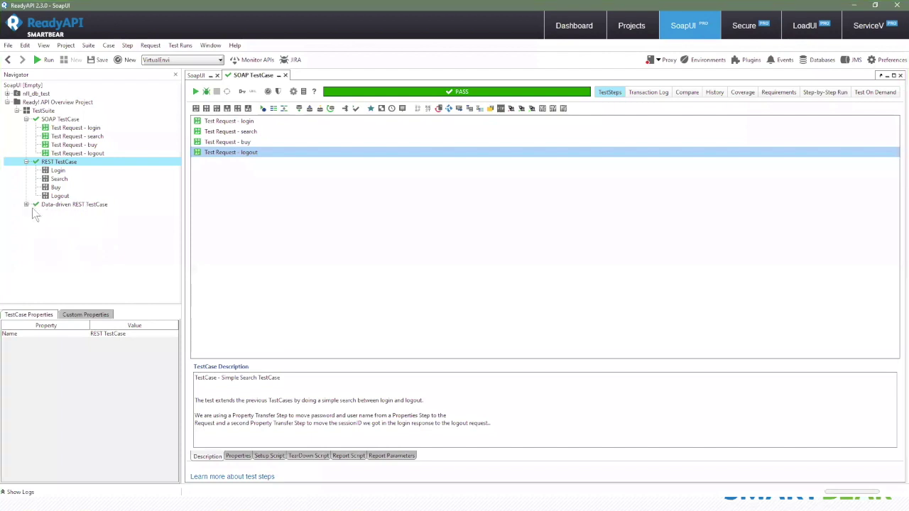
{"action": "left_click", "coordinate": [27, 162]}
{"action": "left_click", "coordinate": [26, 119]}
Step: Create a load test named Load Test 50 from the SOAP TestCase
{"action": "left_click", "coordinate": [32, 121]}
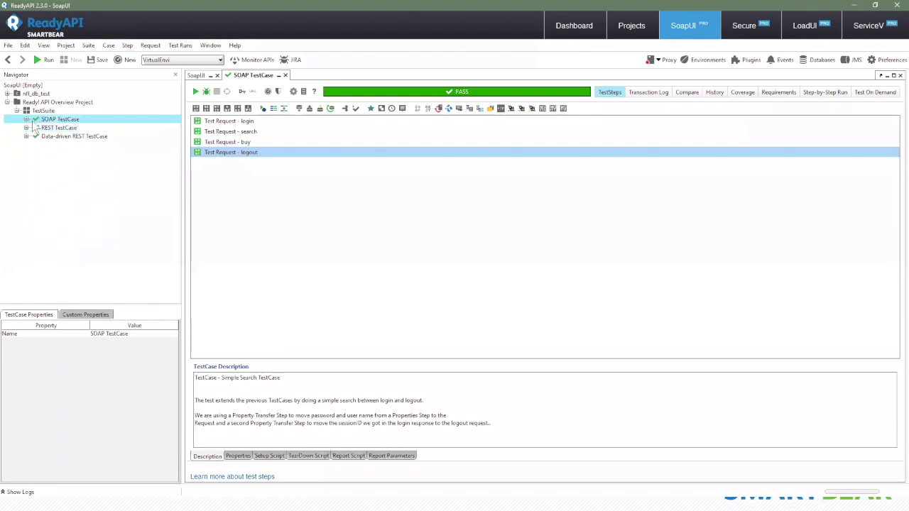
{"action": "right_click", "coordinate": [32, 125]}
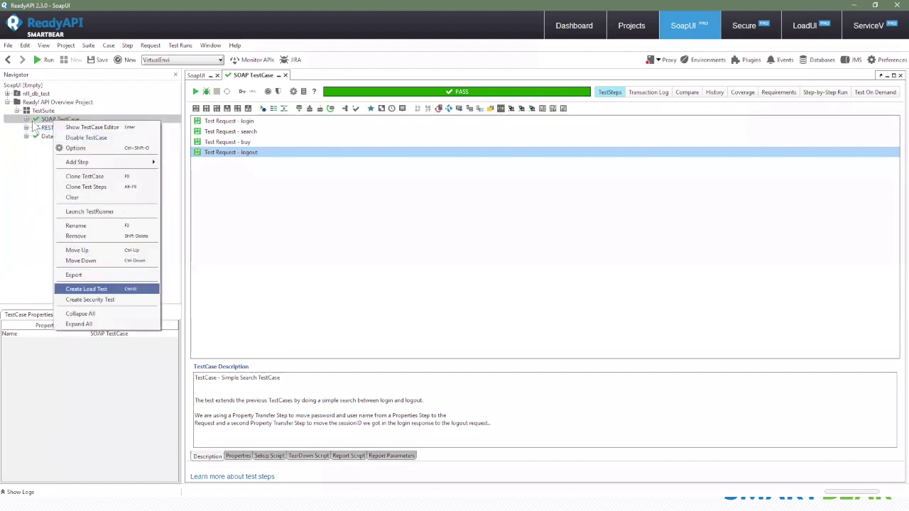
{"action": "left_click", "coordinate": [86, 289]}
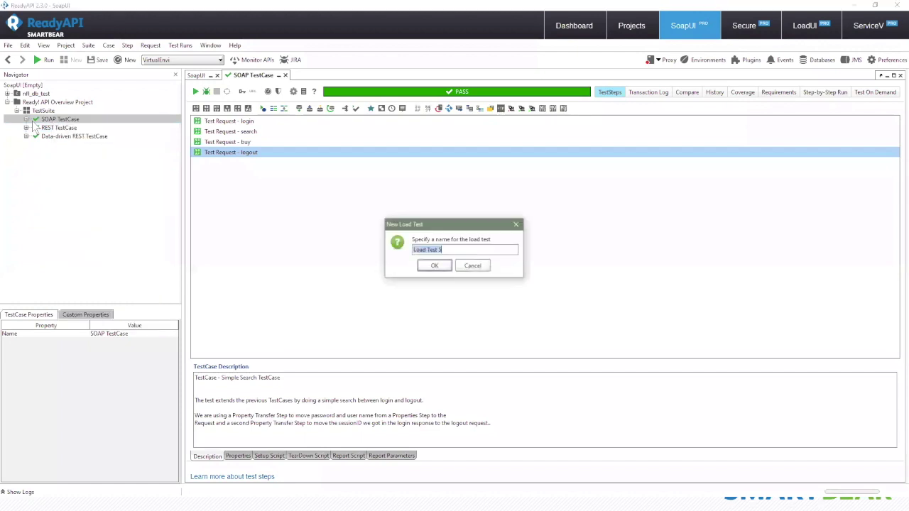
{"action": "left_click", "coordinate": [432, 264]}
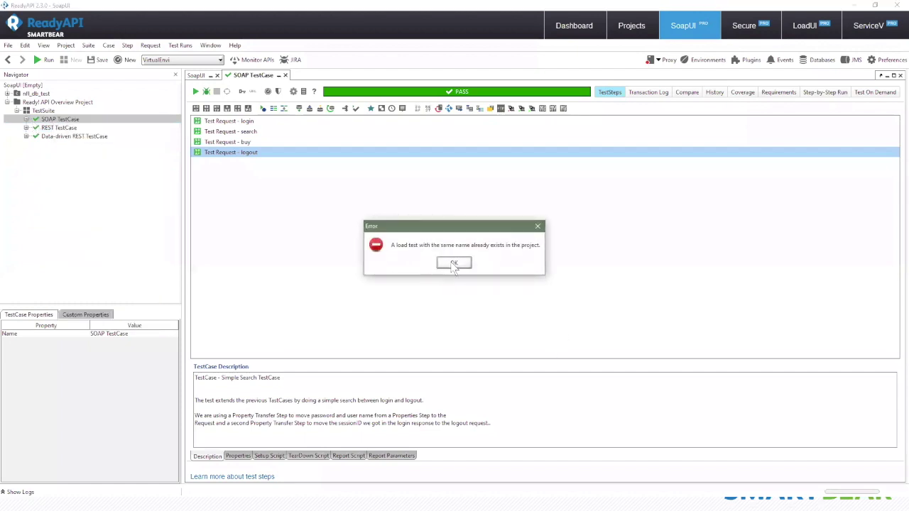
{"action": "left_click", "coordinate": [453, 263]}
{"action": "key", "text": "End"}
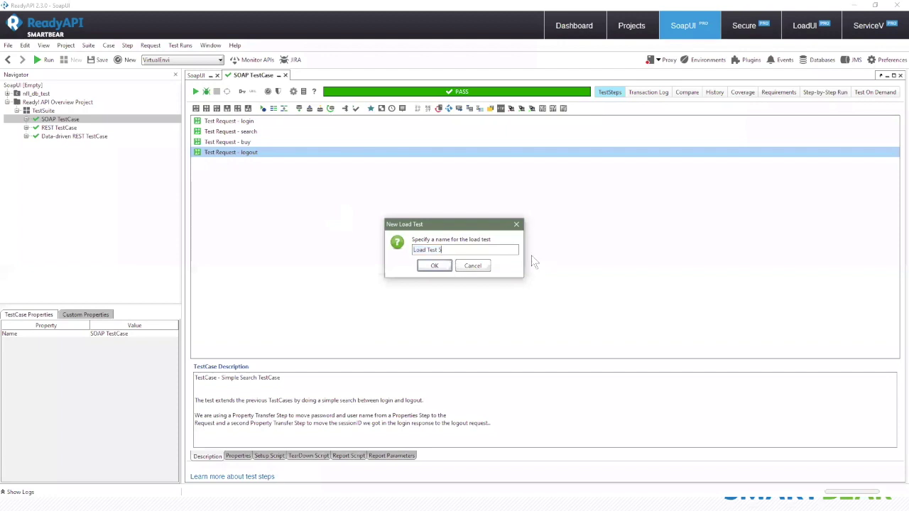
{"action": "key", "text": "Return"}
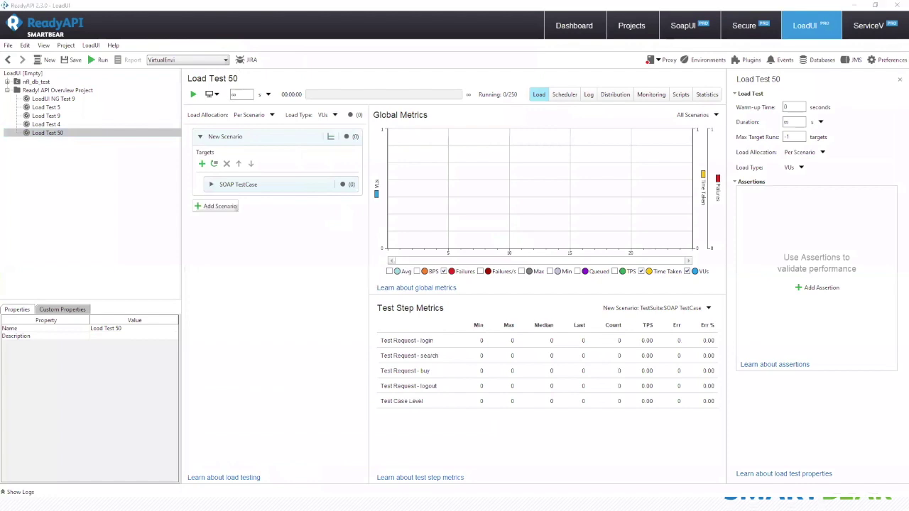
Step: Add a second scenario to Load Test 50 and change its target to the REST TestCase
{"action": "left_click", "coordinate": [216, 205]}
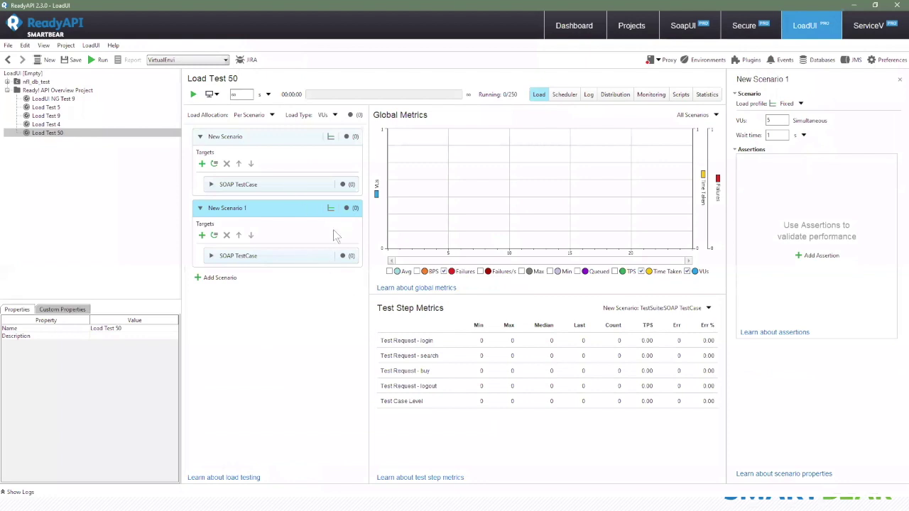
{"action": "right_click", "coordinate": [294, 259]}
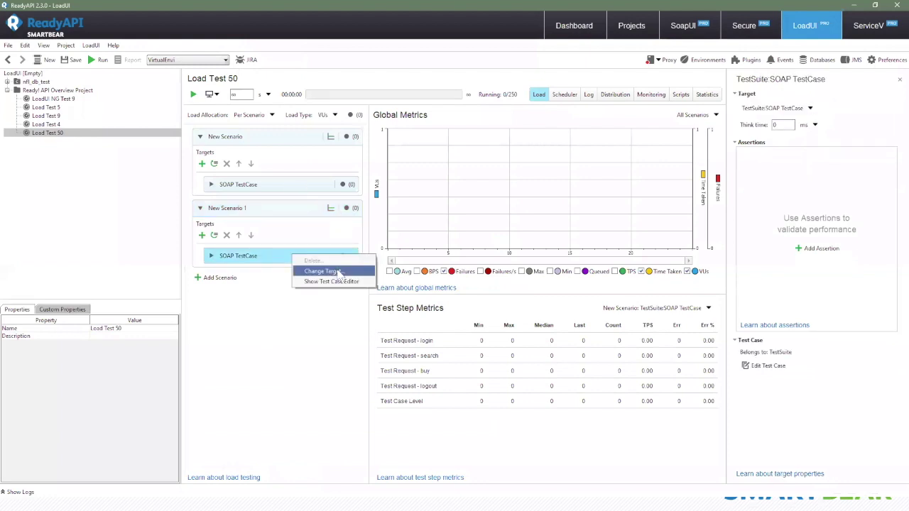
{"action": "left_click", "coordinate": [338, 274]}
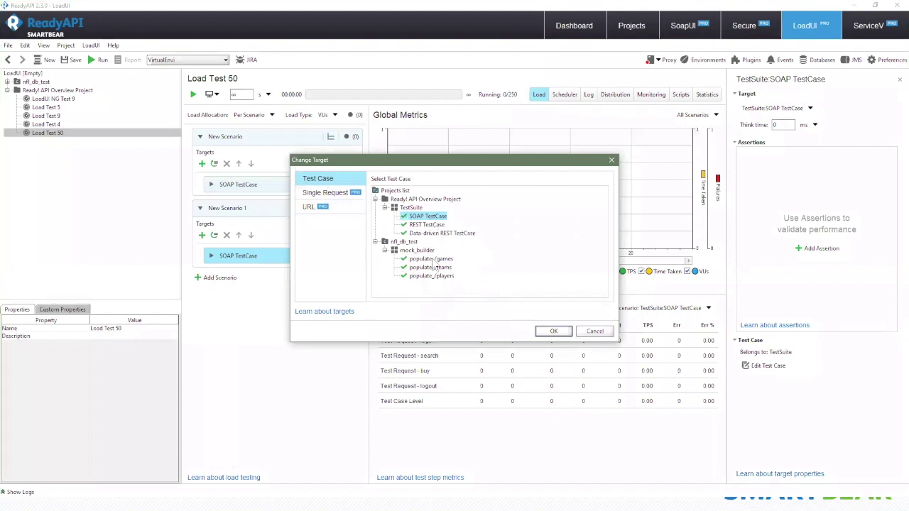
{"action": "left_click", "coordinate": [428, 225]}
{"action": "left_click", "coordinate": [553, 331]}
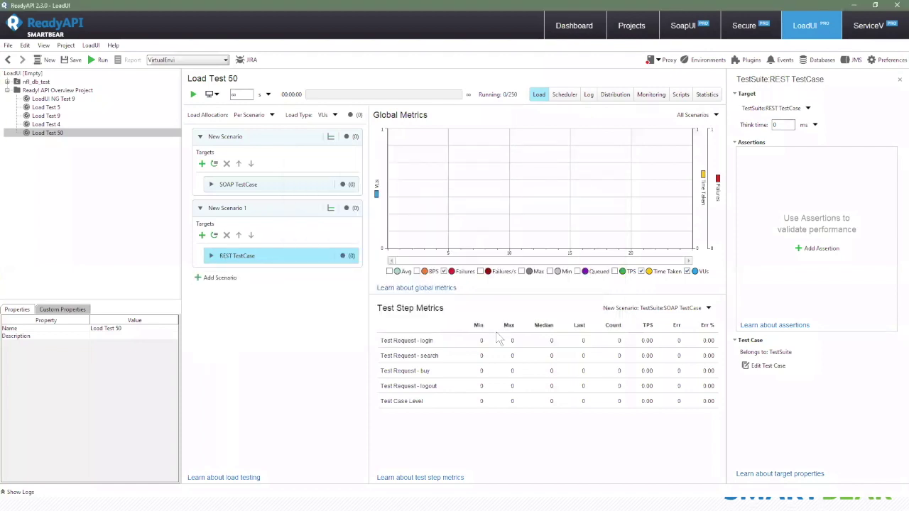
Step: Add a third scenario to Load Test 50 and change its target to the Data-driven REST TestCase
{"action": "left_click", "coordinate": [216, 277]}
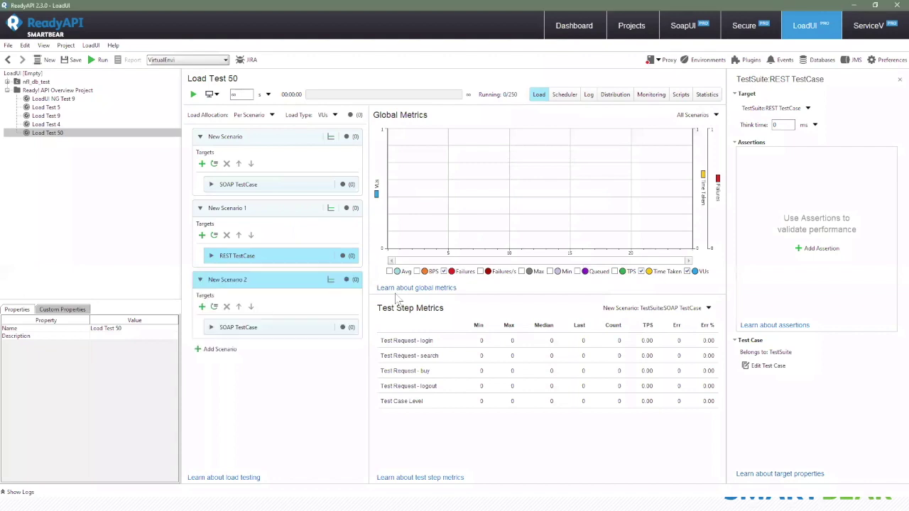
{"action": "right_click", "coordinate": [281, 326]}
{"action": "left_click", "coordinate": [408, 341]}
{"action": "left_click", "coordinate": [441, 235]}
{"action": "left_click", "coordinate": [545, 331]}
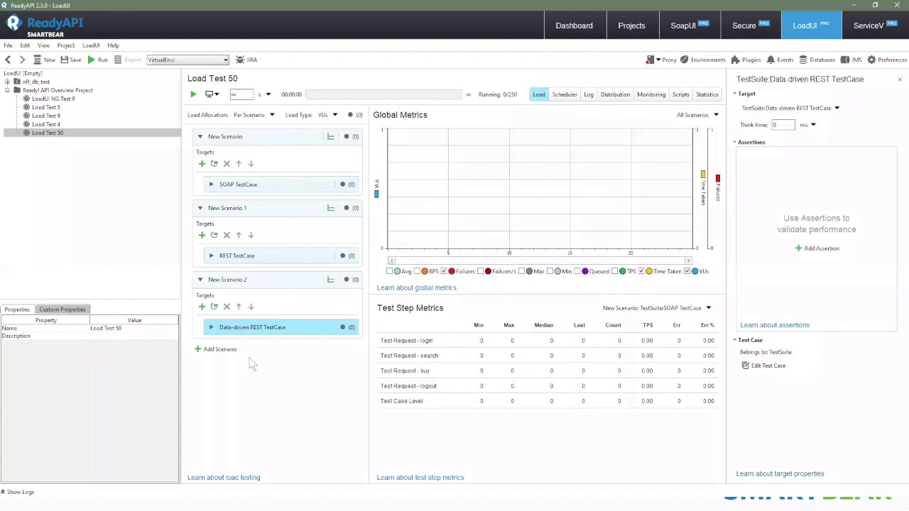
Step: Expand the Data-driven REST TestCase target and check the load testing options of its login_values data source
{"action": "scroll", "coordinate": [361, 331], "scroll_direction": "down", "scroll_amount": 2}
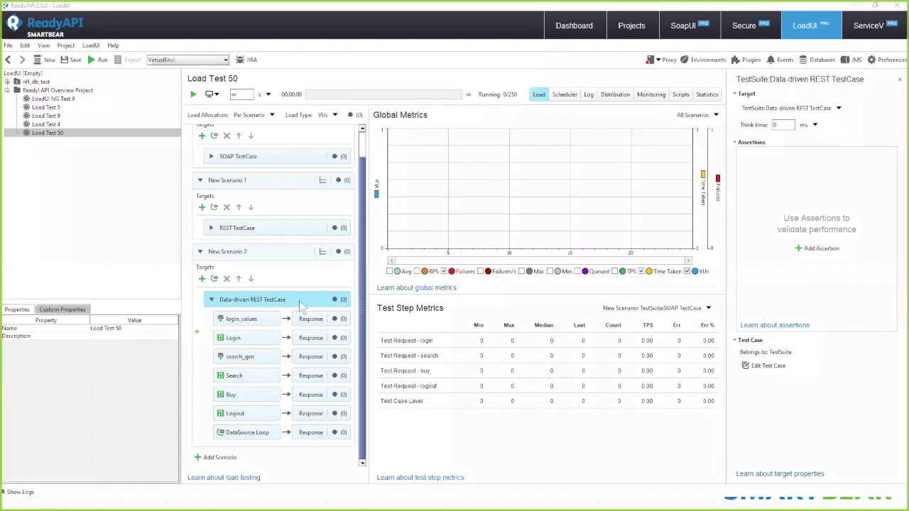
{"action": "left_click_drag", "start_coordinate": [204, 326], "coordinate": [221, 319]}
{"action": "left_click", "coordinate": [692, 26]}
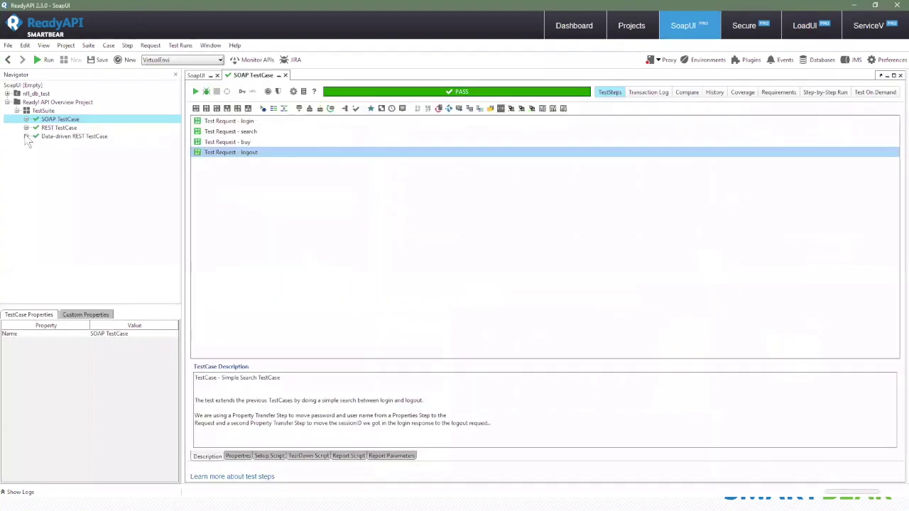
{"action": "left_click", "coordinate": [27, 137]}
{"action": "double_click", "coordinate": [28, 144]}
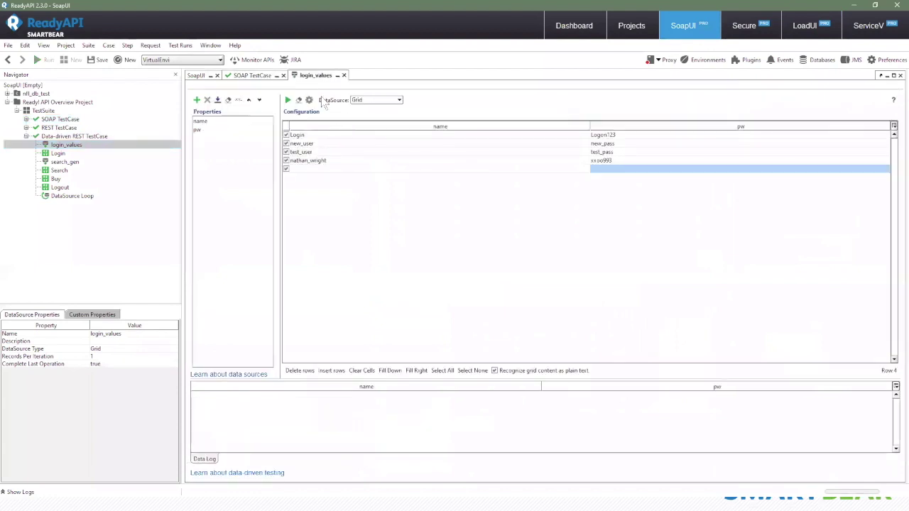
{"action": "left_click", "coordinate": [309, 100]}
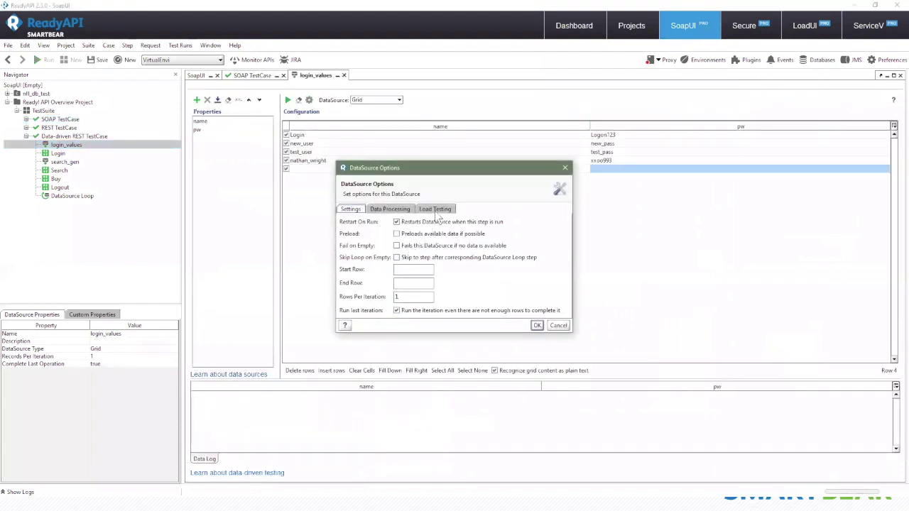
{"action": "left_click", "coordinate": [435, 211]}
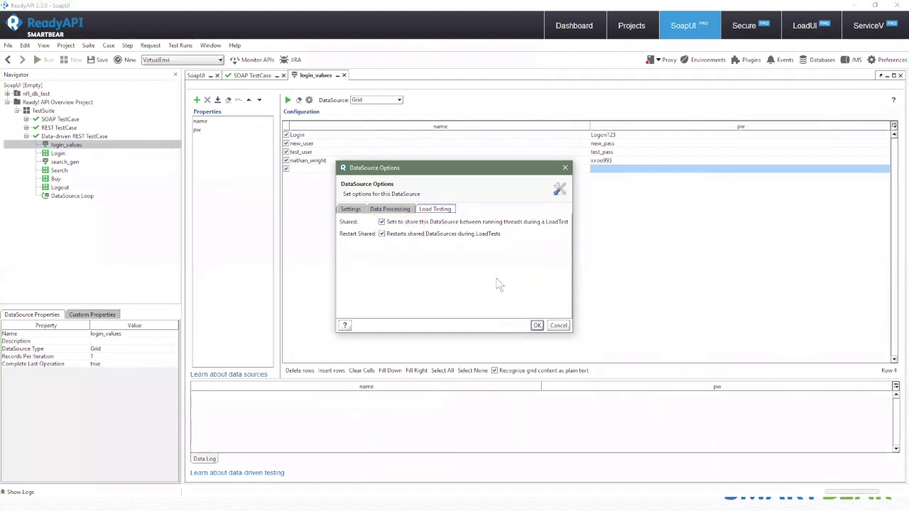
{"action": "left_click", "coordinate": [536, 325]}
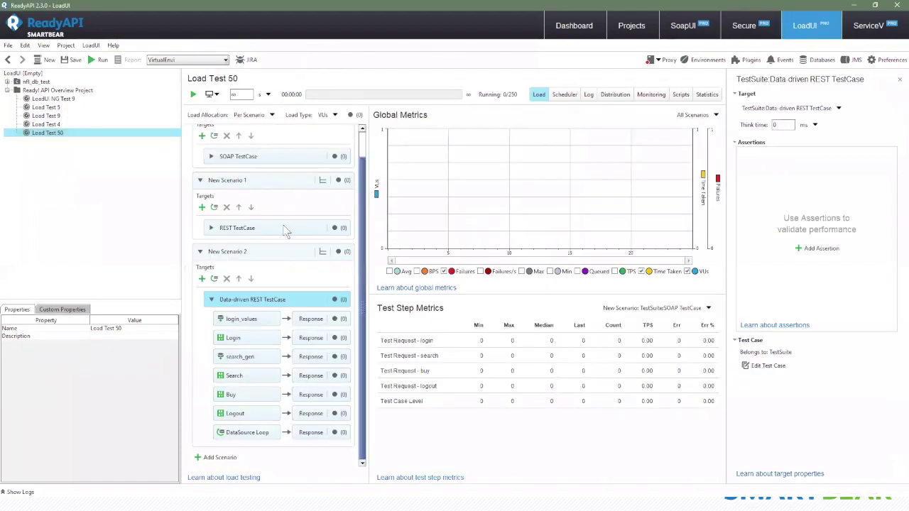
Step: Run Load Test 50 with its three scenarios
{"action": "key", "text": "alt+Return"}
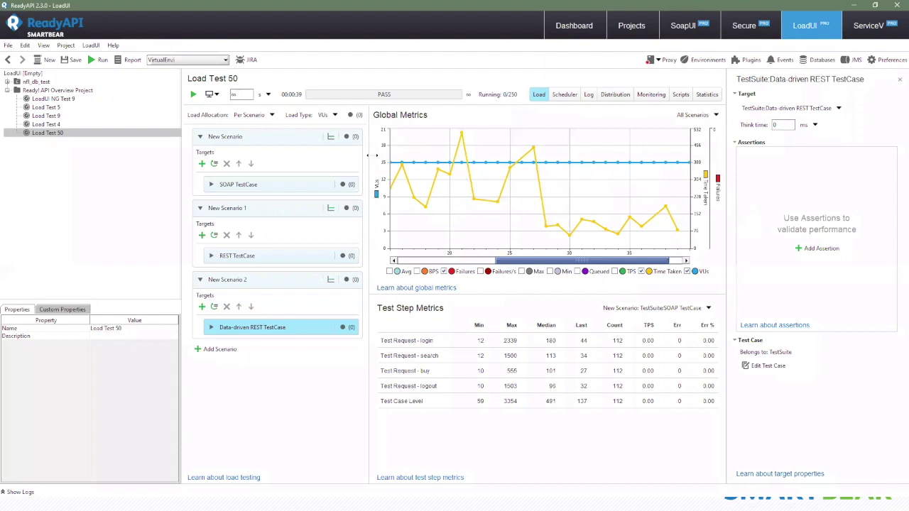
Step: Give New Scenario a Custom load profile and plot a VU curve starting at about 5, peaking at about 10 and dipping to about 2
{"action": "left_click", "coordinate": [284, 162]}
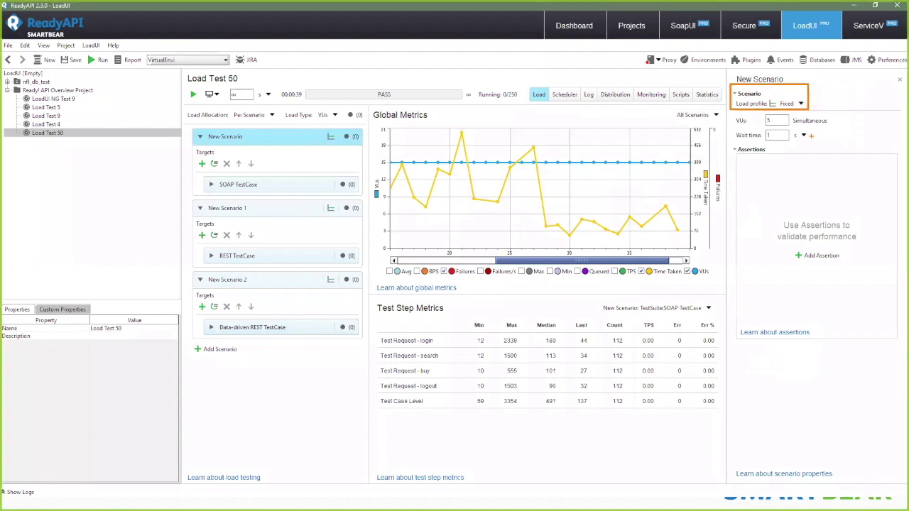
{"action": "left_click", "coordinate": [794, 103]}
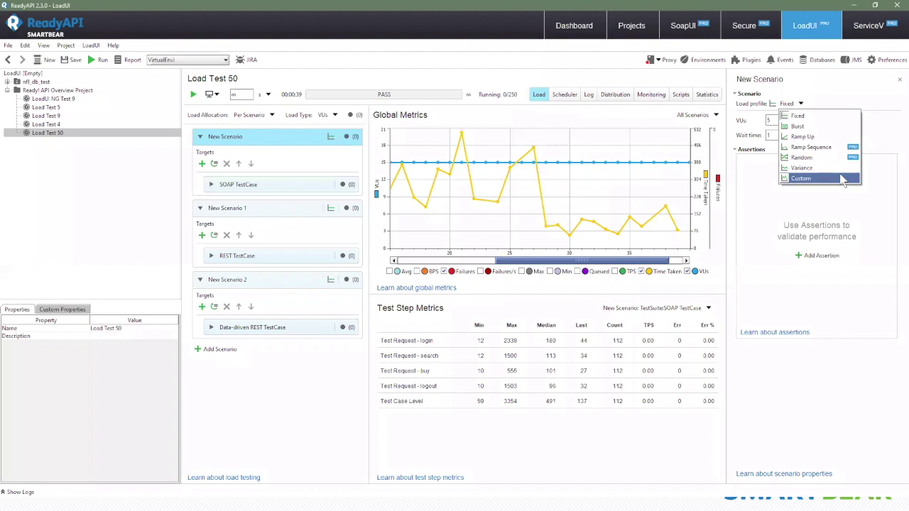
{"action": "left_click", "coordinate": [841, 178]}
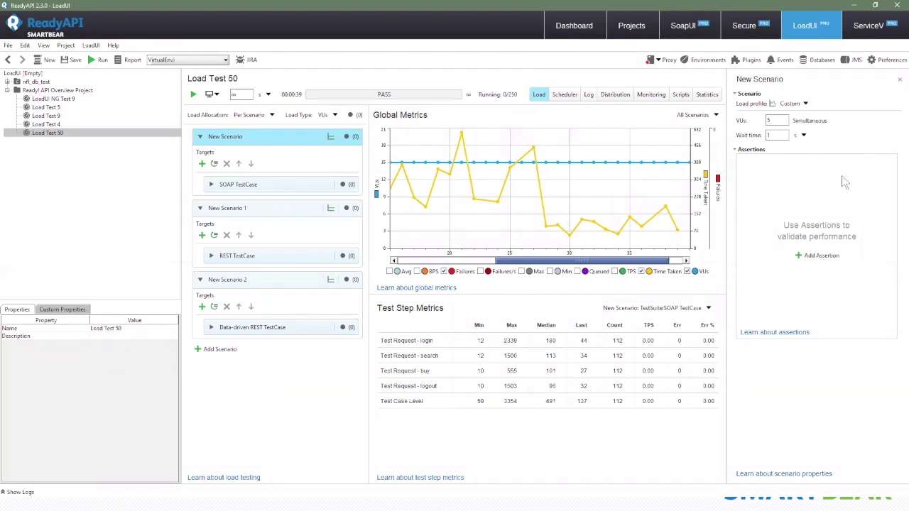
{"action": "left_click", "coordinate": [759, 169]}
{"action": "left_click", "coordinate": [781, 170]}
{"action": "left_click", "coordinate": [787, 125]}
{"action": "left_click", "coordinate": [801, 170]}
{"action": "left_click", "coordinate": [823, 170]}
{"action": "left_click", "coordinate": [833, 198]}
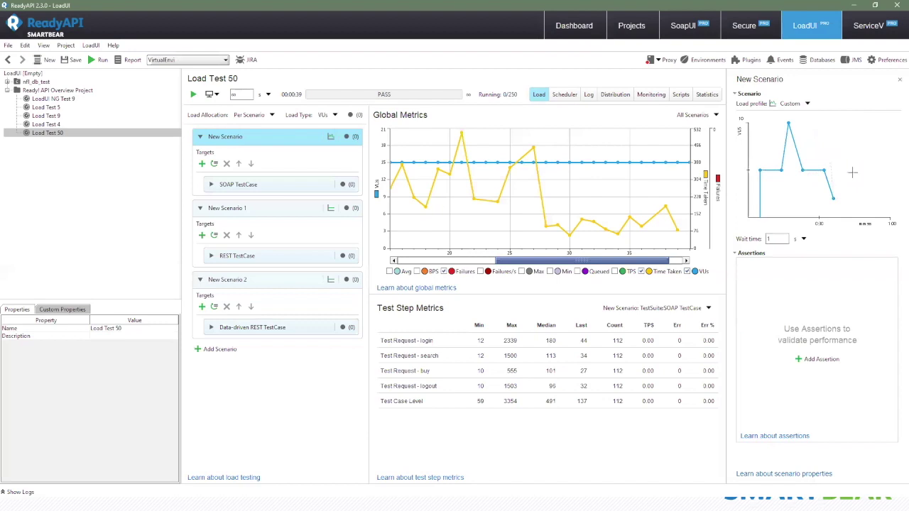
{"action": "left_click", "coordinate": [863, 198]}
{"action": "left_click", "coordinate": [873, 170]}
{"action": "mouse_move", "coordinate": [873, 171]}
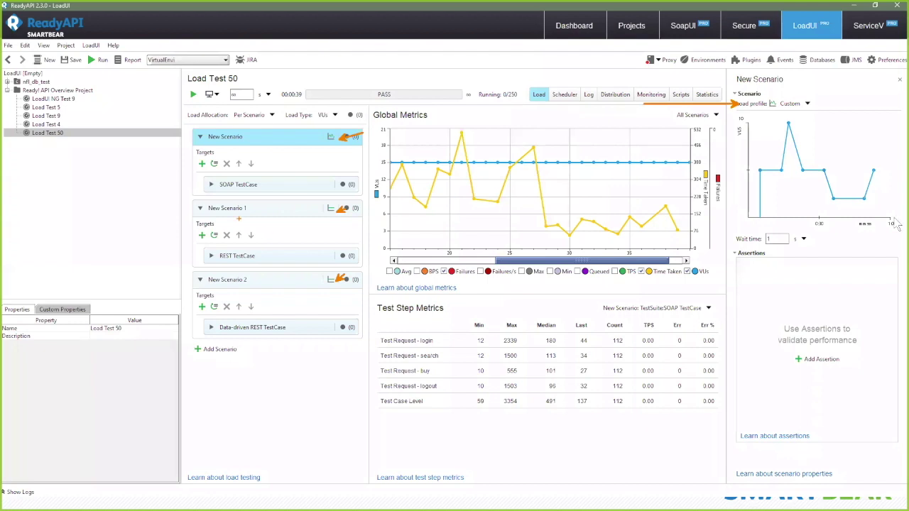
Step: Set New Scenario's load profile back to Fixed
{"action": "left_click", "coordinate": [795, 103]}
{"action": "left_click", "coordinate": [802, 121]}
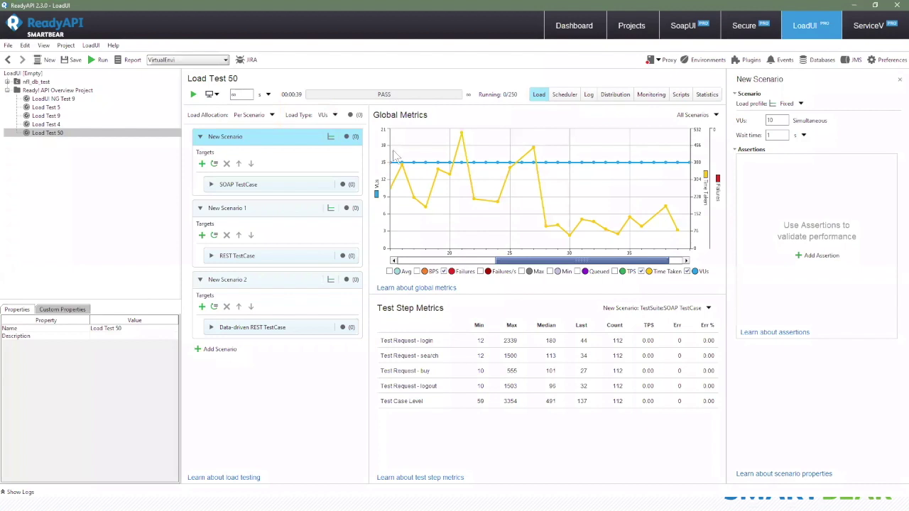
Step: Look at the load types available for the load test without changing the selection
{"action": "left_click", "coordinate": [334, 115]}
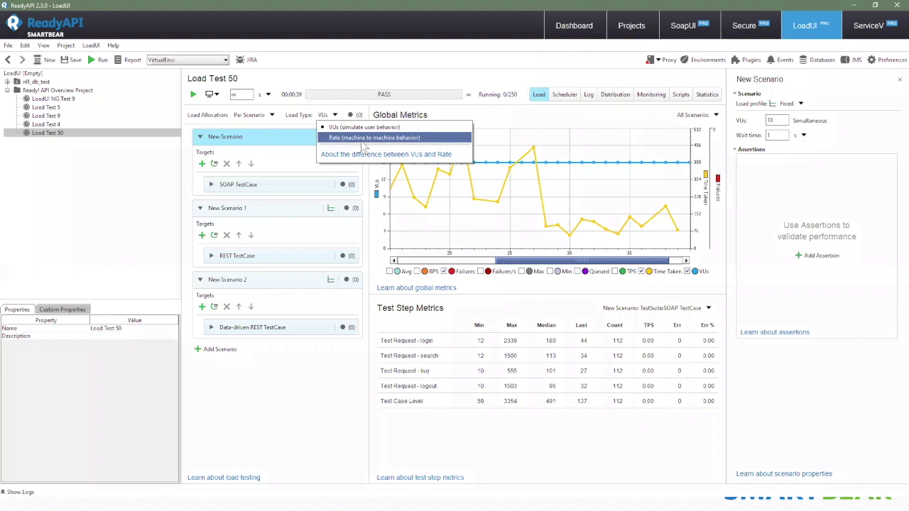
{"action": "left_click", "coordinate": [358, 80]}
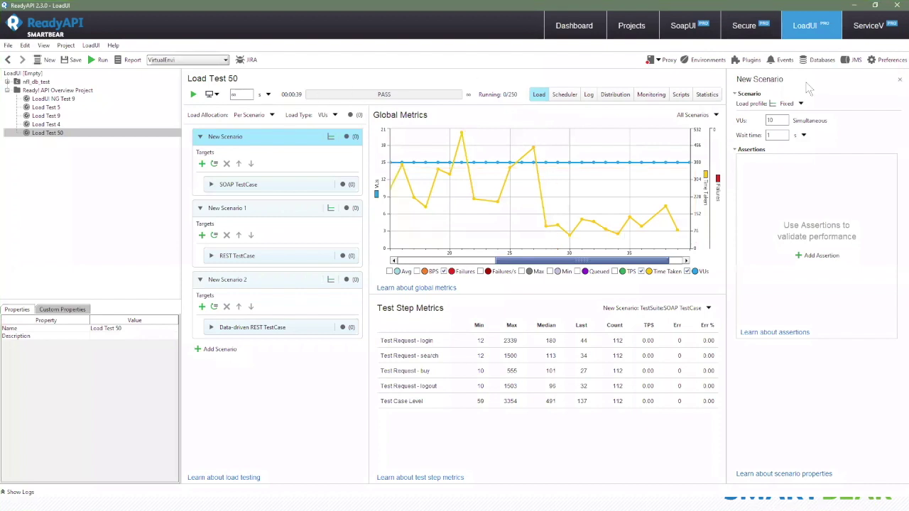
Step: Start a chart in Load Test 50's statistics and include Running VU from the load test statistics
{"action": "left_click", "coordinate": [706, 94]}
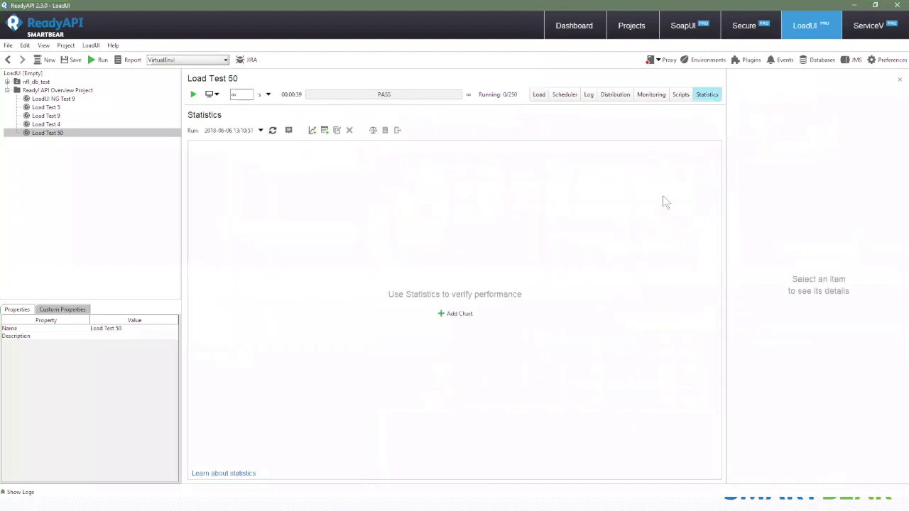
{"action": "left_click", "coordinate": [459, 313]}
{"action": "left_click", "coordinate": [338, 349]}
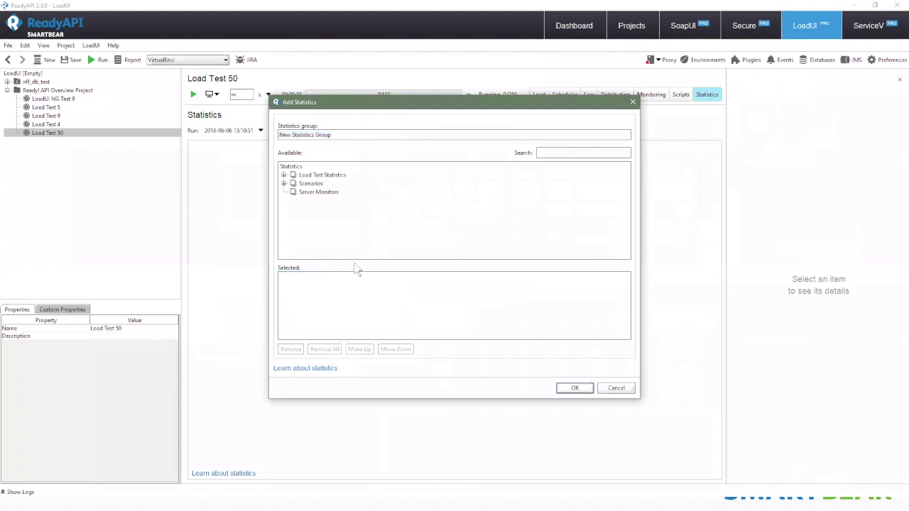
{"action": "left_click", "coordinate": [283, 175]}
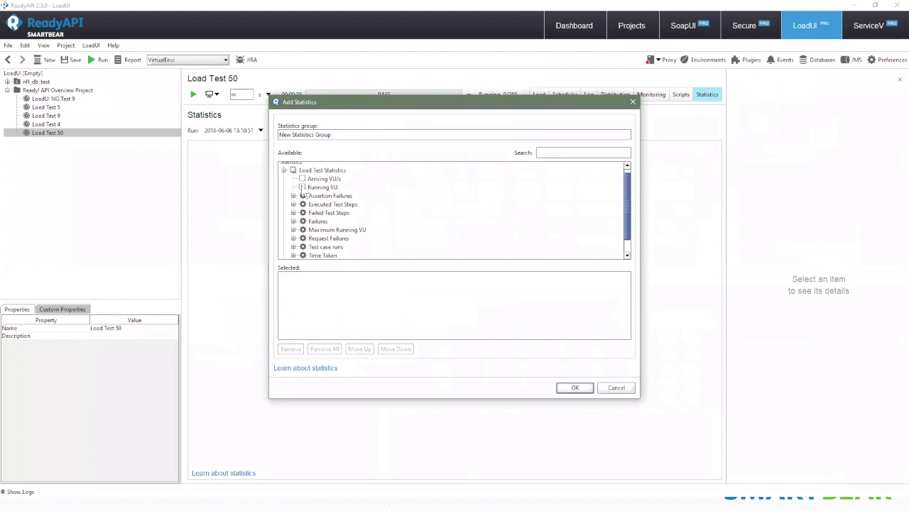
{"action": "left_click", "coordinate": [301, 187]}
{"action": "left_click", "coordinate": [318, 222]}
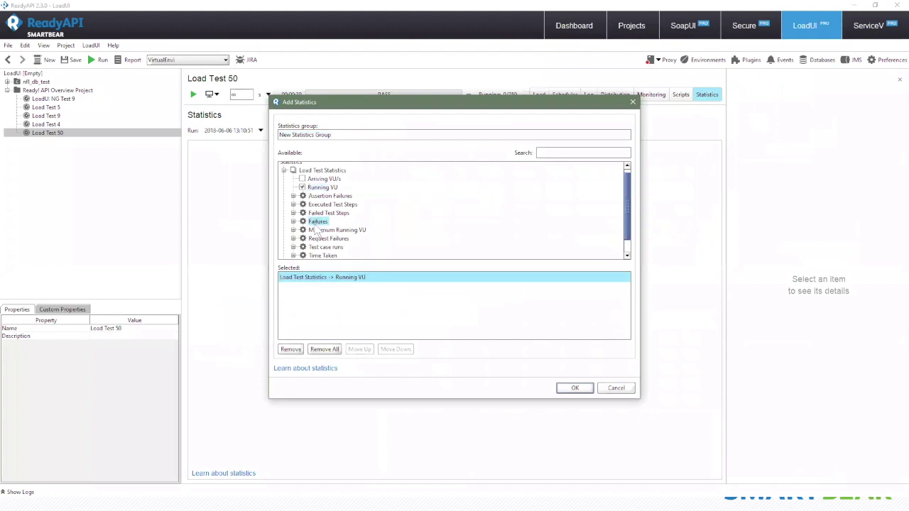
{"action": "left_click", "coordinate": [283, 171]}
Step: Add the 95th percentile of TimeTaken for New Scenario's Test Request - login step to the chart's statistics
{"action": "left_click", "coordinate": [284, 183]}
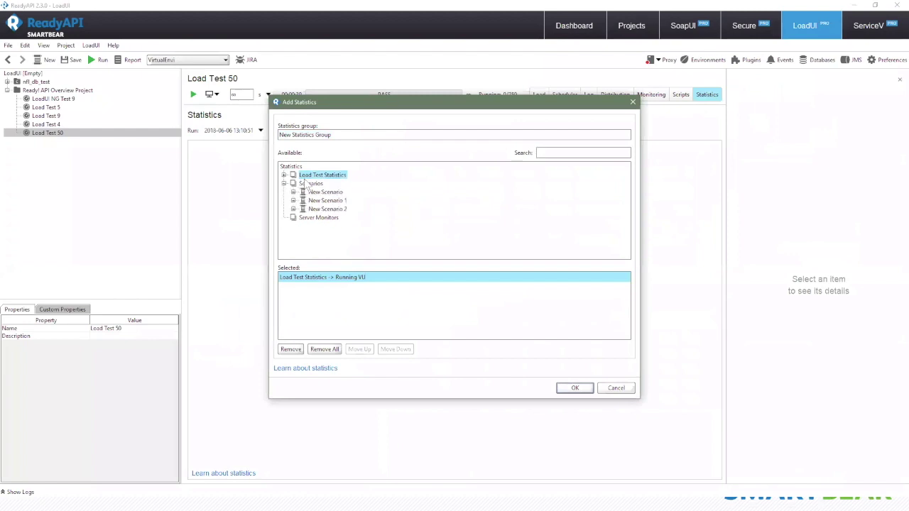
{"action": "left_click", "coordinate": [294, 191]}
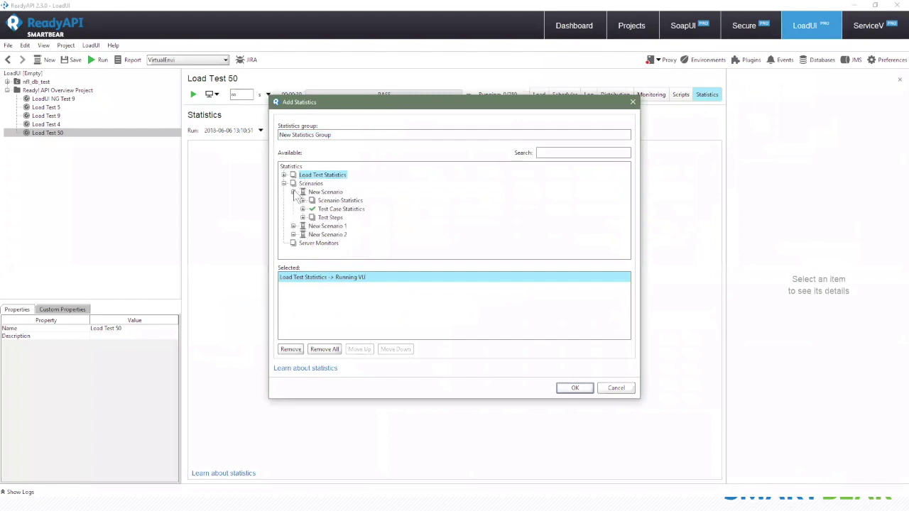
{"action": "left_click", "coordinate": [302, 217]}
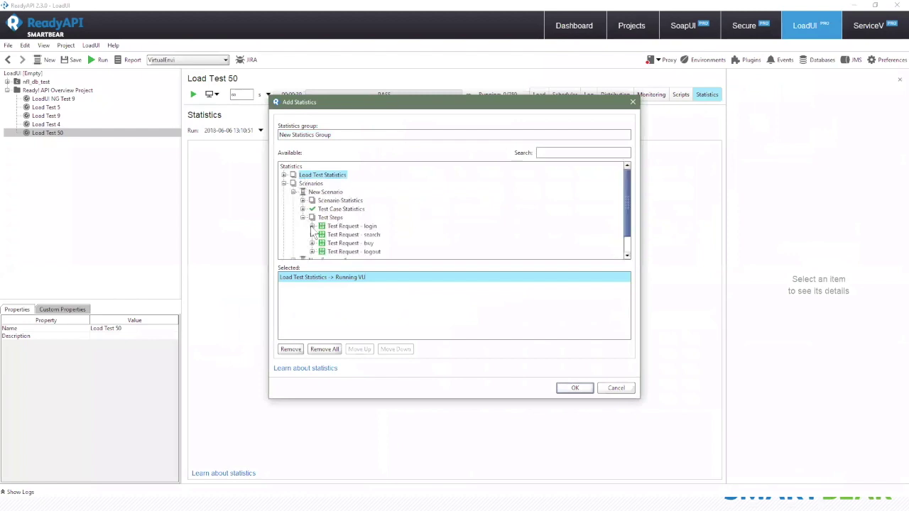
{"action": "left_click", "coordinate": [312, 226]}
{"action": "scroll", "coordinate": [320, 213], "scroll_direction": "down", "scroll_amount": 1}
{"action": "left_click", "coordinate": [321, 196]}
{"action": "left_click", "coordinate": [340, 234]}
{"action": "left_click", "coordinate": [321, 166]}
Step: Add the 95th percentile of TimeTaken for New Scenario 1's Login step and create the statistics chart
{"action": "scroll", "coordinate": [317, 233], "scroll_direction": "down", "scroll_amount": 2}
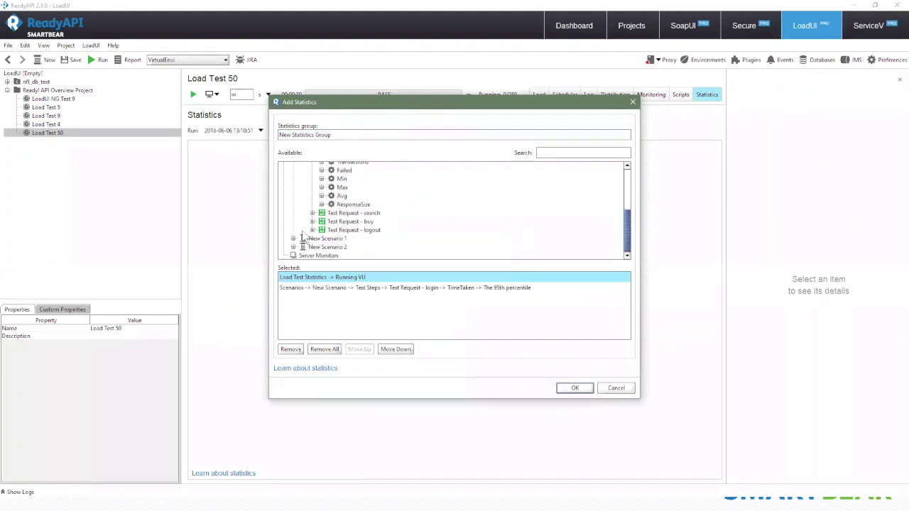
{"action": "left_click", "coordinate": [293, 238]}
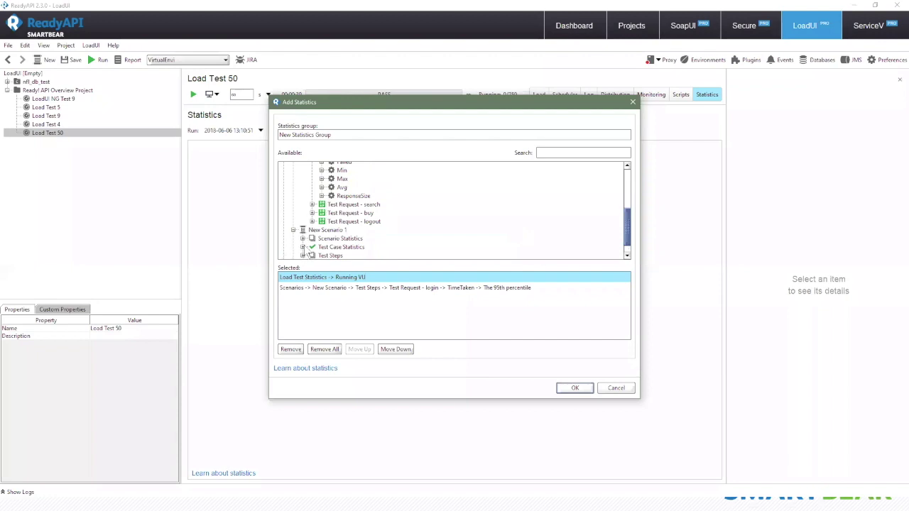
{"action": "left_click", "coordinate": [302, 255]}
{"action": "left_click", "coordinate": [311, 228]}
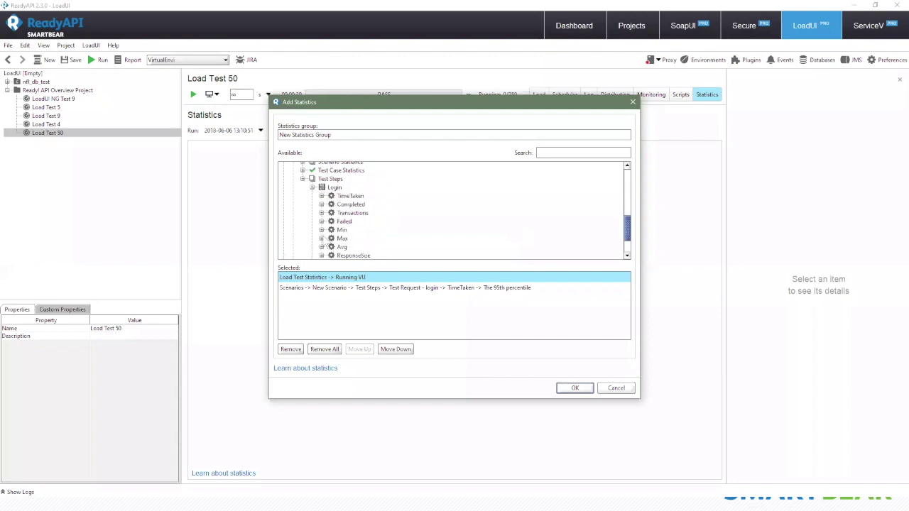
{"action": "left_click", "coordinate": [321, 196]}
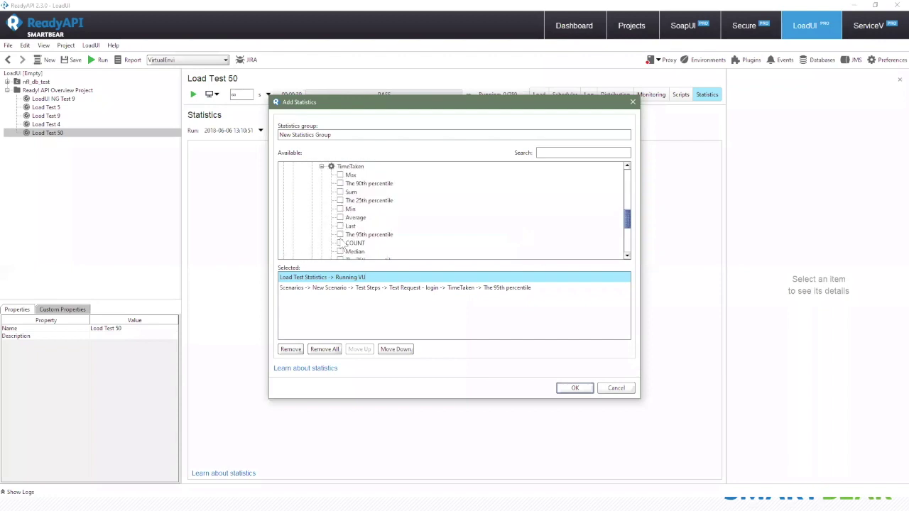
{"action": "left_click", "coordinate": [340, 234]}
{"action": "left_click", "coordinate": [574, 388]}
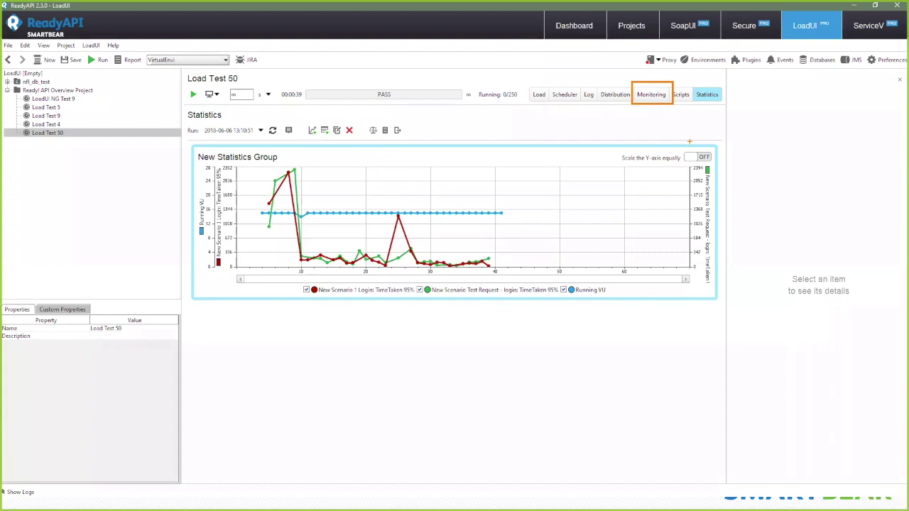
Step: Add a server monitor of type Windows to Load Test 50, keeping the names My server and My monitor
{"action": "left_click", "coordinate": [653, 95]}
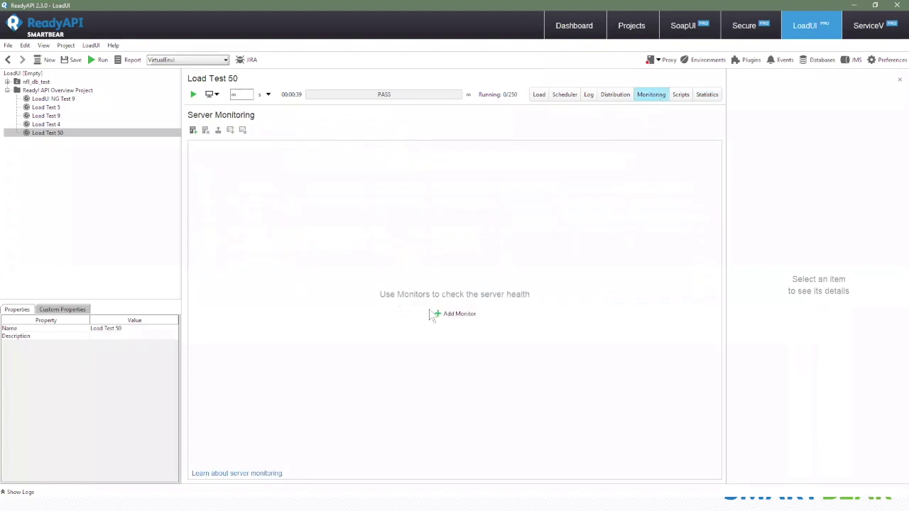
{"action": "left_click", "coordinate": [465, 313]}
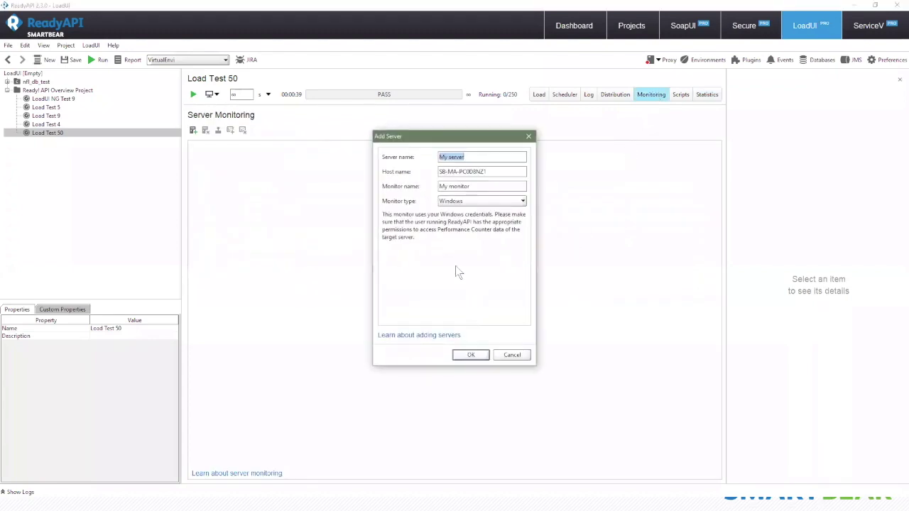
{"action": "left_click", "coordinate": [485, 202]}
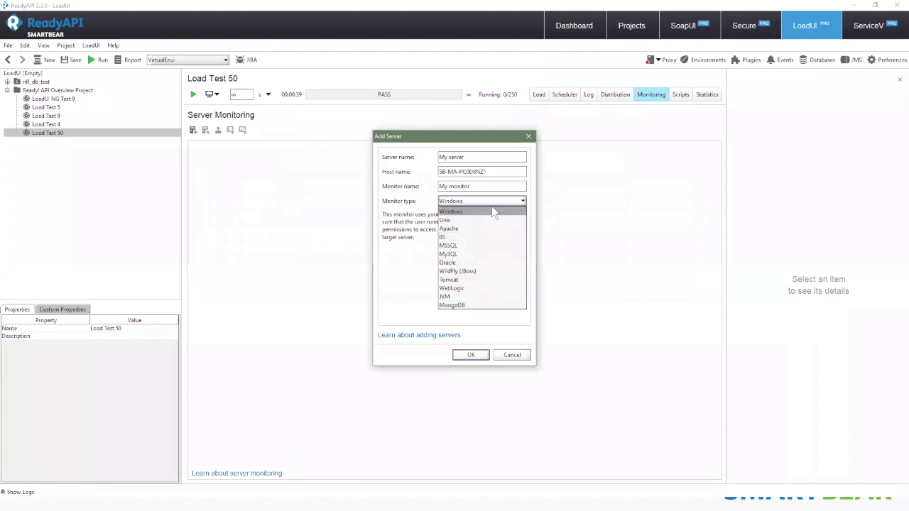
{"action": "left_click", "coordinate": [458, 212]}
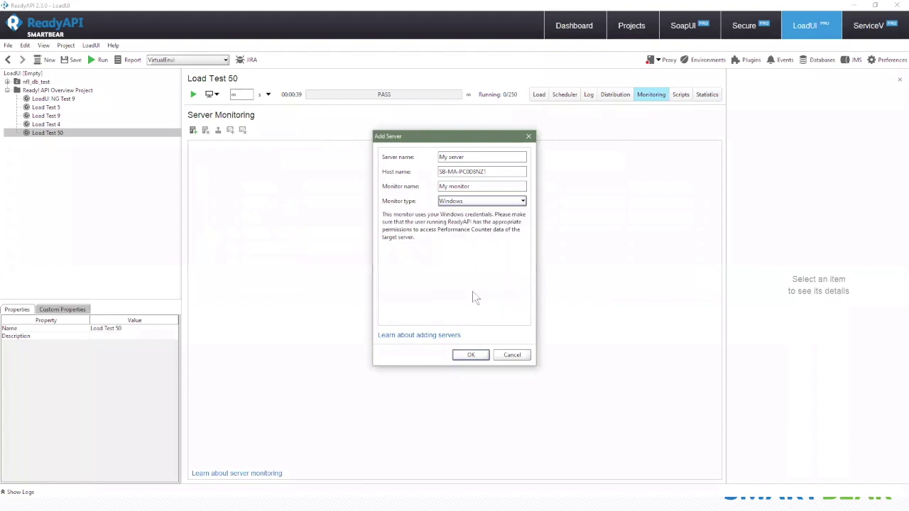
{"action": "left_click", "coordinate": [476, 353]}
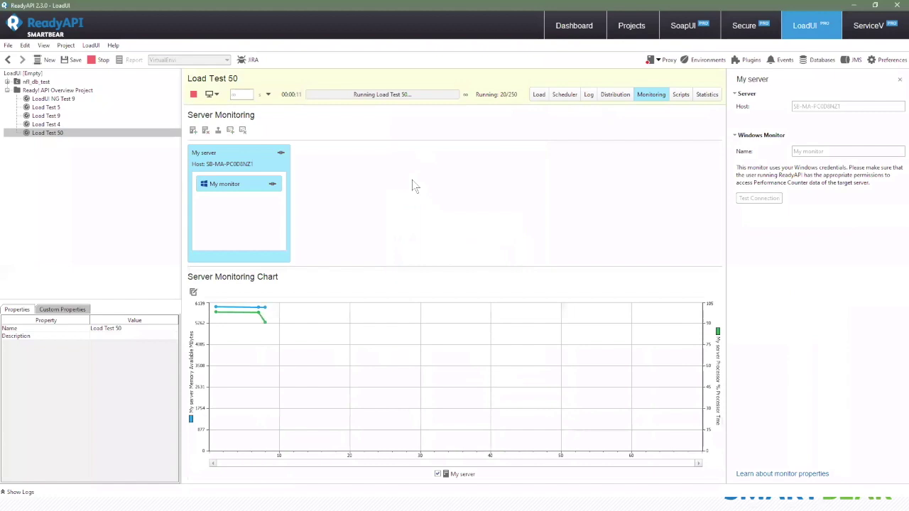
Step: Add My monitor's Total % Processor Time to the New Statistics Group chart and stop the load test run
{"action": "left_click", "coordinate": [706, 95]}
{"action": "right_click", "coordinate": [460, 210]}
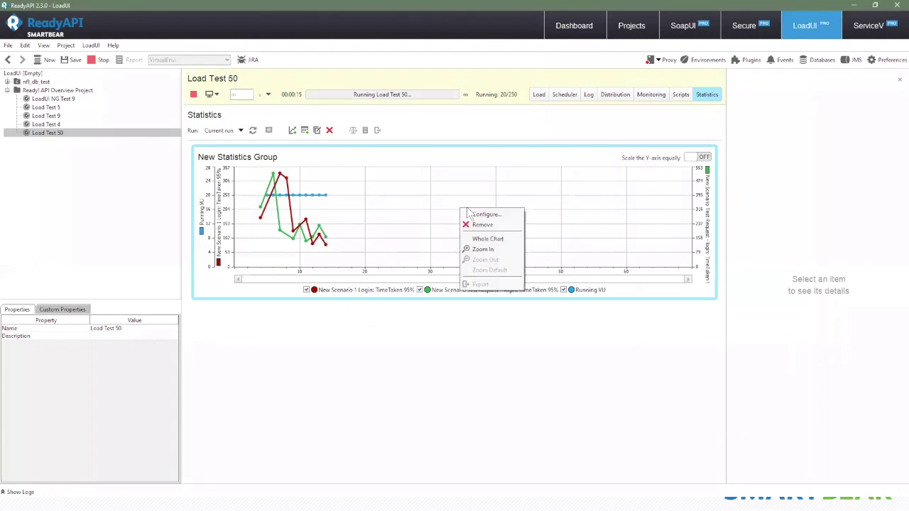
{"action": "left_click", "coordinate": [486, 215]}
{"action": "left_click", "coordinate": [283, 192]}
{"action": "left_click", "coordinate": [294, 200]}
{"action": "left_click", "coordinate": [303, 208]}
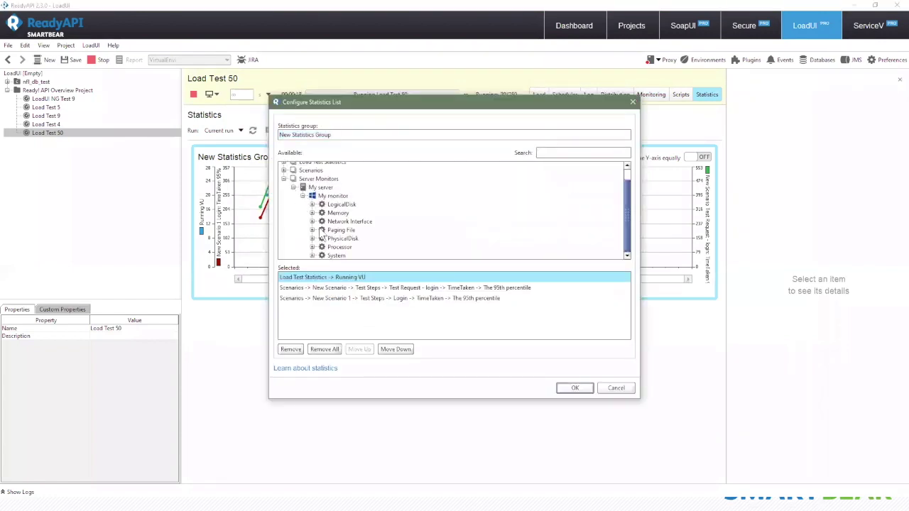
{"action": "left_click", "coordinate": [321, 249]}
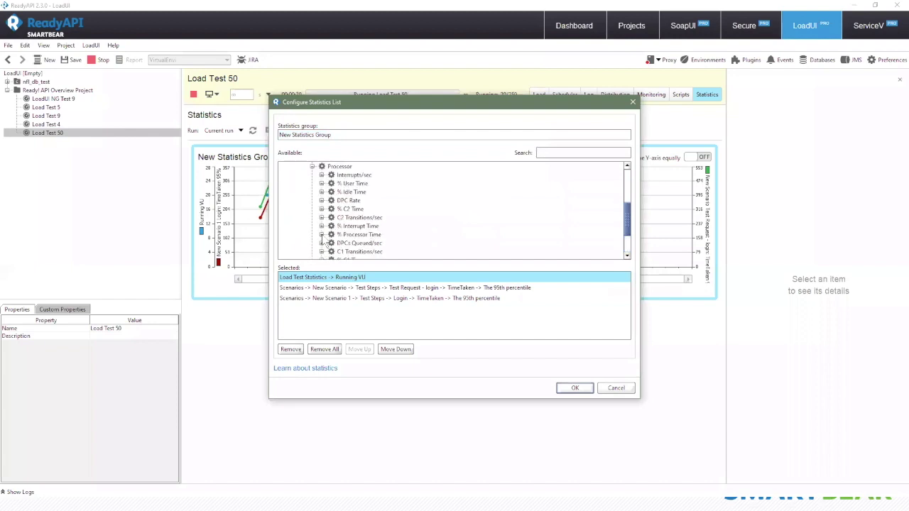
{"action": "left_click", "coordinate": [321, 234]}
{"action": "left_click", "coordinate": [341, 255]}
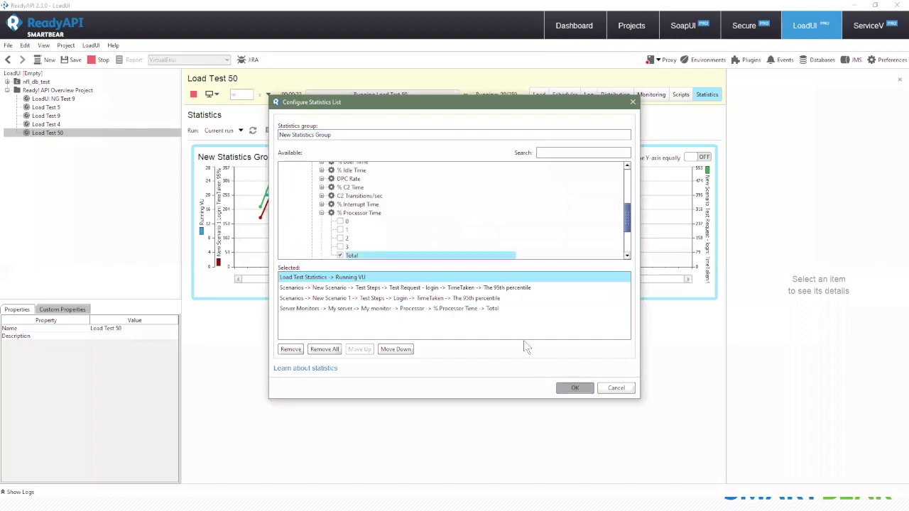
{"action": "left_click", "coordinate": [575, 387]}
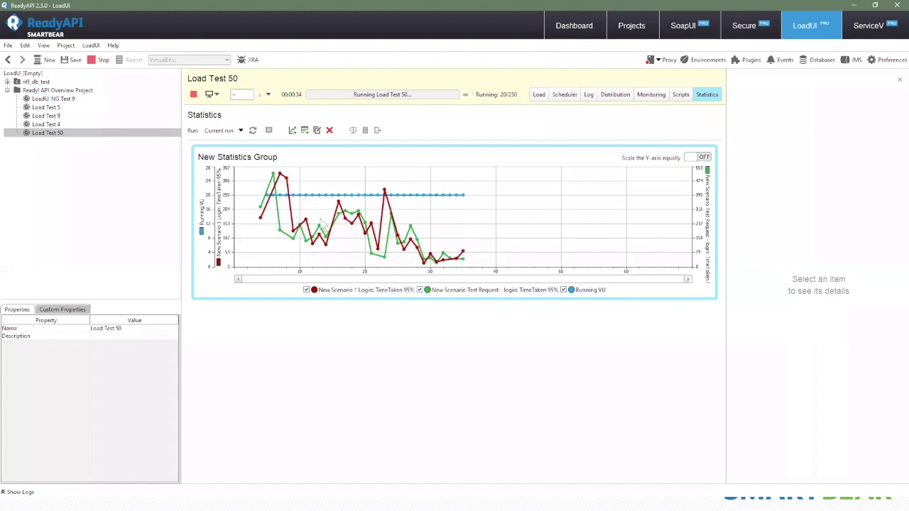
{"action": "left_click", "coordinate": [193, 94]}
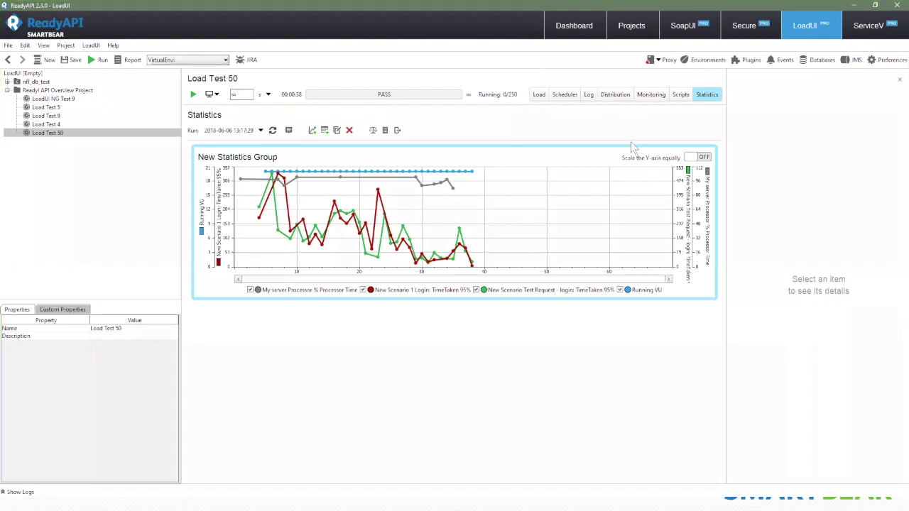
Step: Add two load agents for distributed testing: My Agent on host 127.0.0.1 and My Agent 1 on host 127.0.0.2, both using port 1991
{"action": "left_click", "coordinate": [616, 97]}
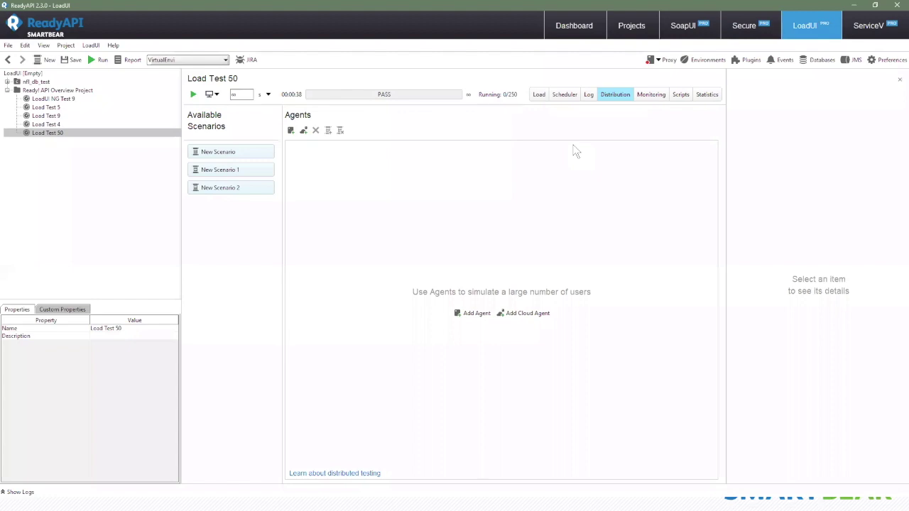
{"action": "left_click", "coordinate": [290, 131]}
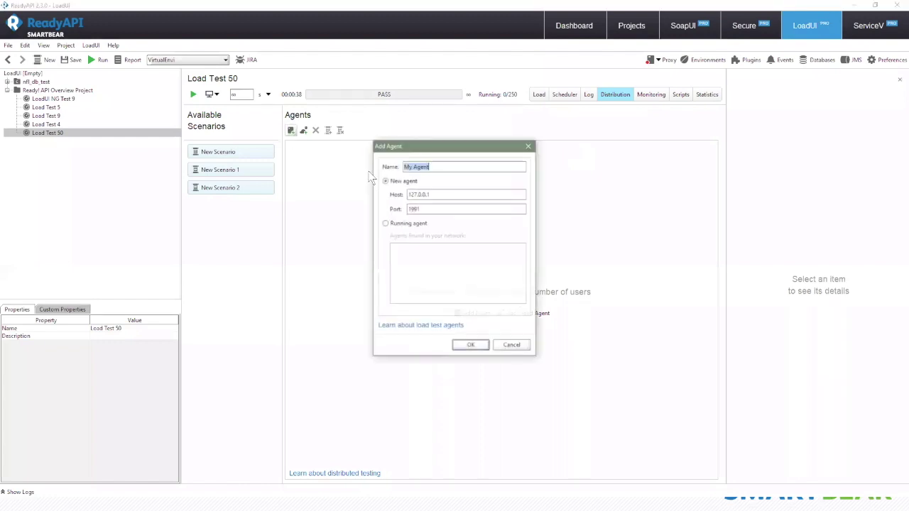
{"action": "left_click", "coordinate": [470, 344]}
{"action": "left_click", "coordinate": [290, 131]}
{"action": "left_click", "coordinate": [430, 194]}
{"action": "type", "text": "2"}
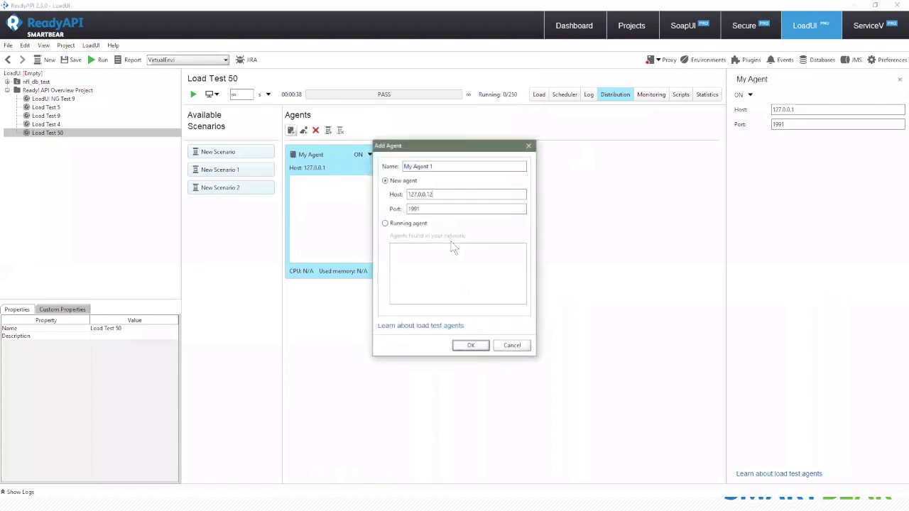
{"action": "key", "text": "Left"}
{"action": "key", "text": "BackSpace"}
{"action": "left_click", "coordinate": [482, 348]}
Step: Assign New Scenario and New Scenario 2 to My Agent, and New Scenario 1 to My Agent 1
{"action": "left_click_drag", "start_coordinate": [218, 152], "coordinate": [425, 204]}
{"action": "left_click_drag", "start_coordinate": [220, 187], "coordinate": [337, 220]}
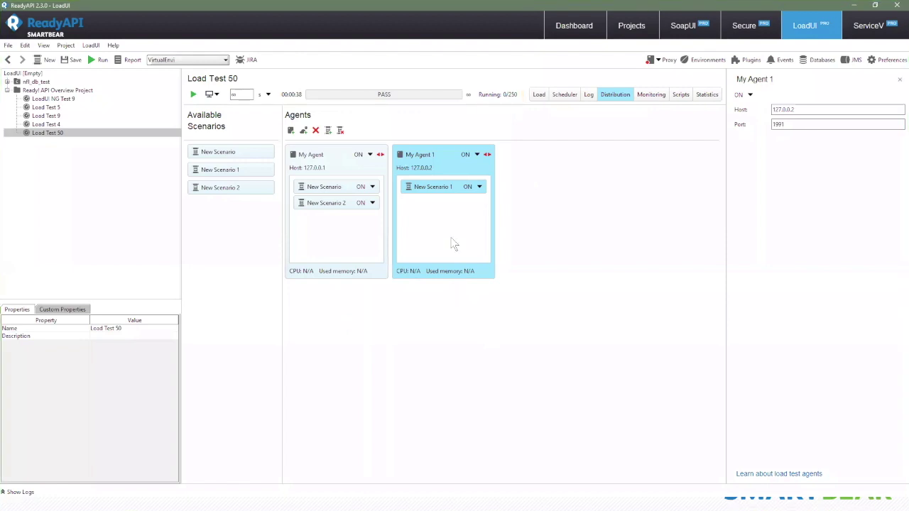
Step: Look at the settings for adding a cloud agent without adding one
{"action": "left_click", "coordinate": [303, 129]}
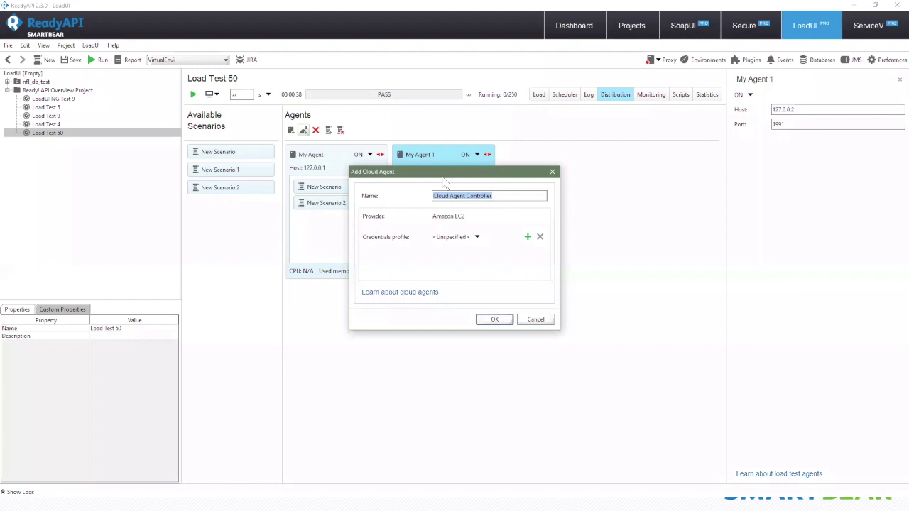
{"action": "left_click", "coordinate": [548, 319]}
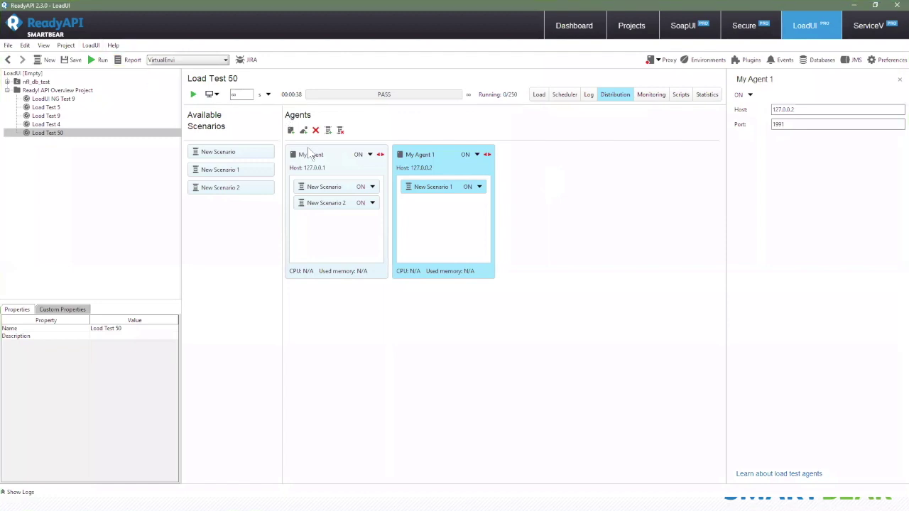
Step: Generate a report for Load Test 50 of type Load Test Report with the default options
{"action": "left_click", "coordinate": [393, 199]}
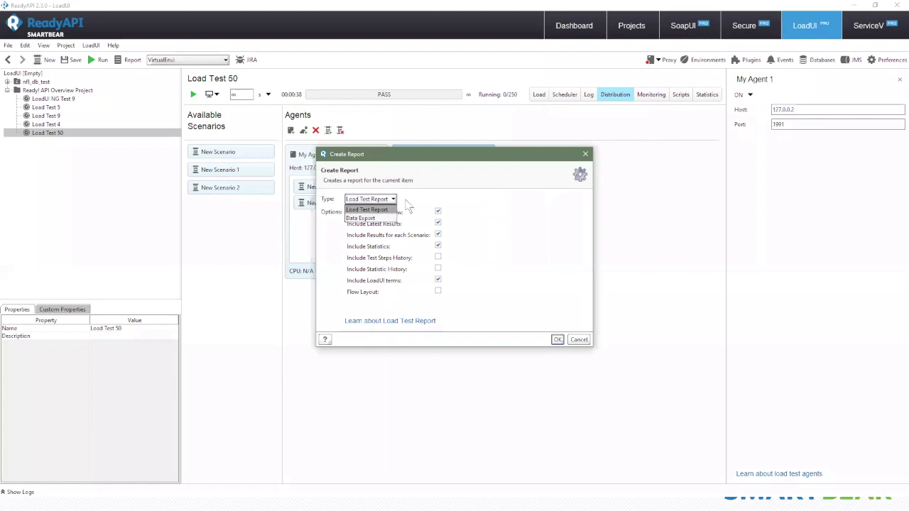
{"action": "left_click", "coordinate": [389, 210]}
{"action": "left_click", "coordinate": [557, 339]}
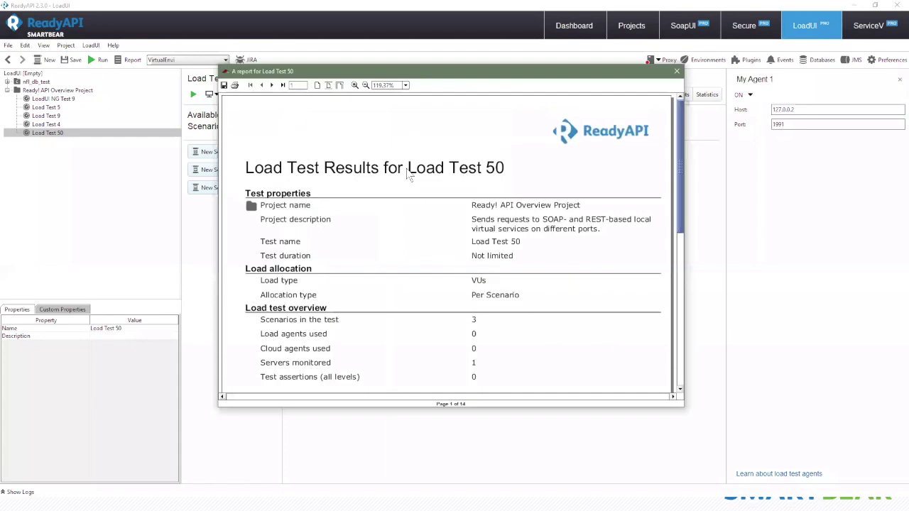
Step: Make the report window taller and read the report from the test properties to the top and bottom test cases on page 6
{"action": "scroll", "coordinate": [409, 174], "scroll_direction": "down", "scroll_amount": 2}
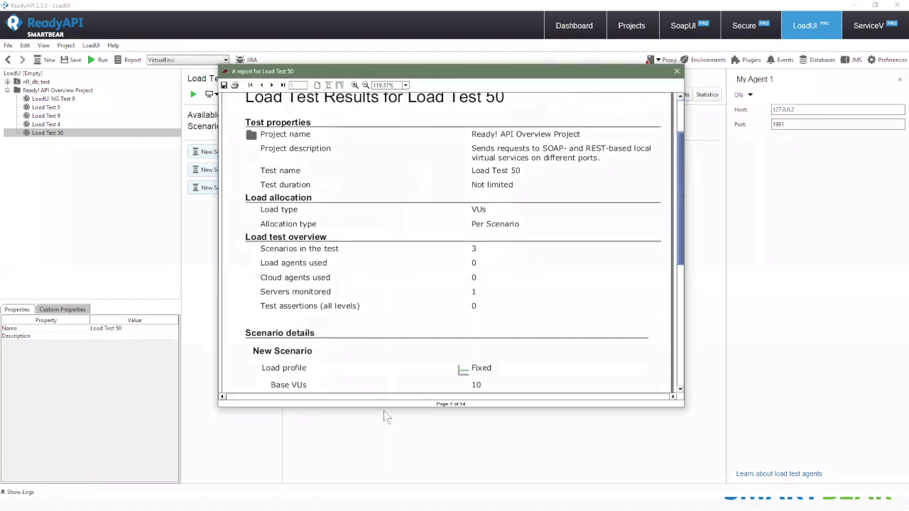
{"action": "left_click_drag", "start_coordinate": [387, 407], "coordinate": [387, 482]}
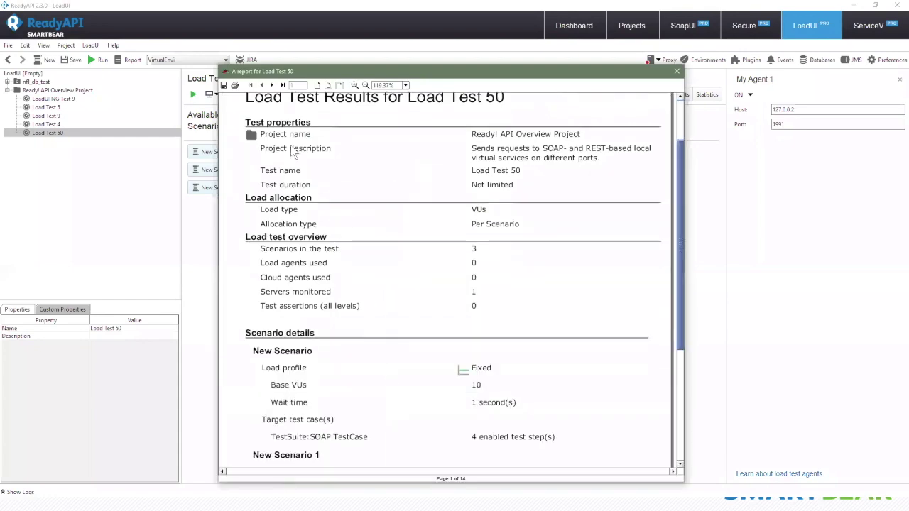
{"action": "key", "text": "Page_Down"}
{"action": "key", "text": "Page_Down"}
{"action": "key", "text": "Page_Down"}
{"action": "key", "text": "Page_Down"}
{"action": "key", "text": "Page_Down"}
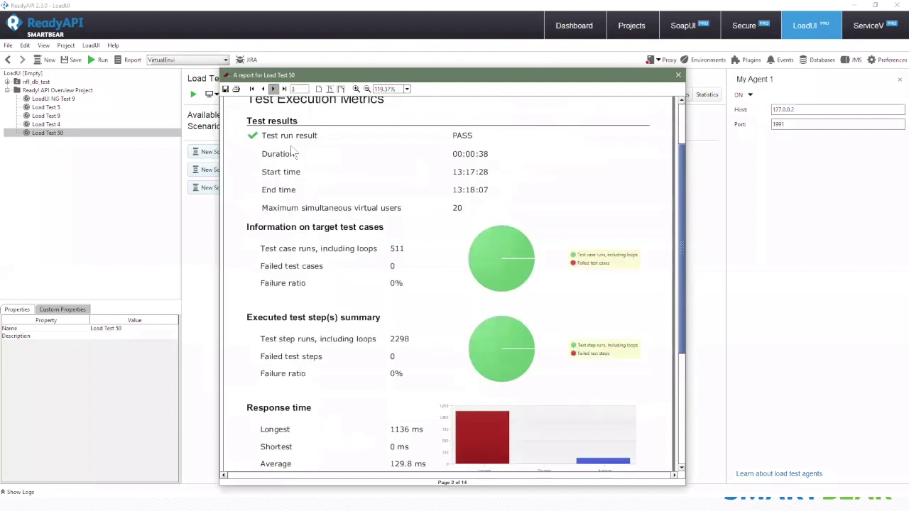
{"action": "key", "text": "Page_Down"}
{"action": "key", "text": "Page_Down"}
{"action": "key", "text": "Page_Down"}
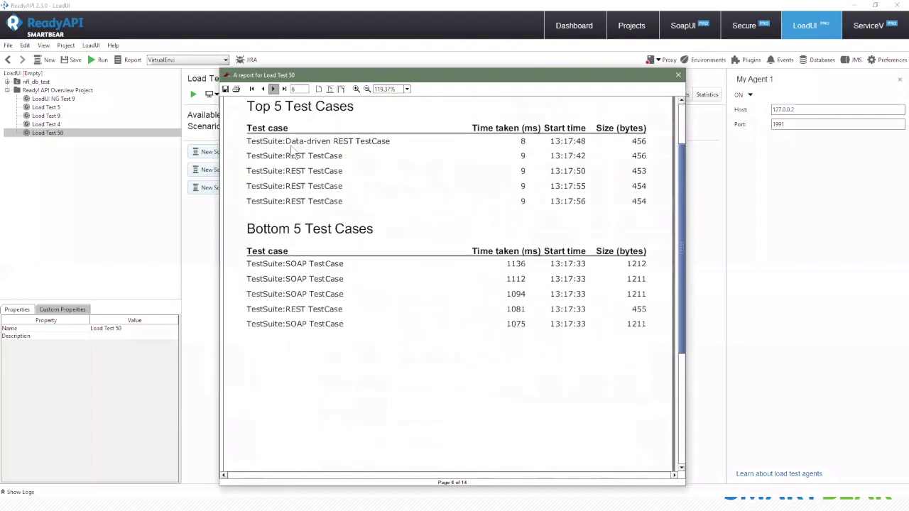
Step: Read the rest of the report up to the New Statistics Group chart on page 13 and close the report
{"action": "key", "text": "Page_Down"}
{"action": "key", "text": "Page_Down"}
{"action": "key", "text": "Page_Down"}
{"action": "key", "text": "Page_Down"}
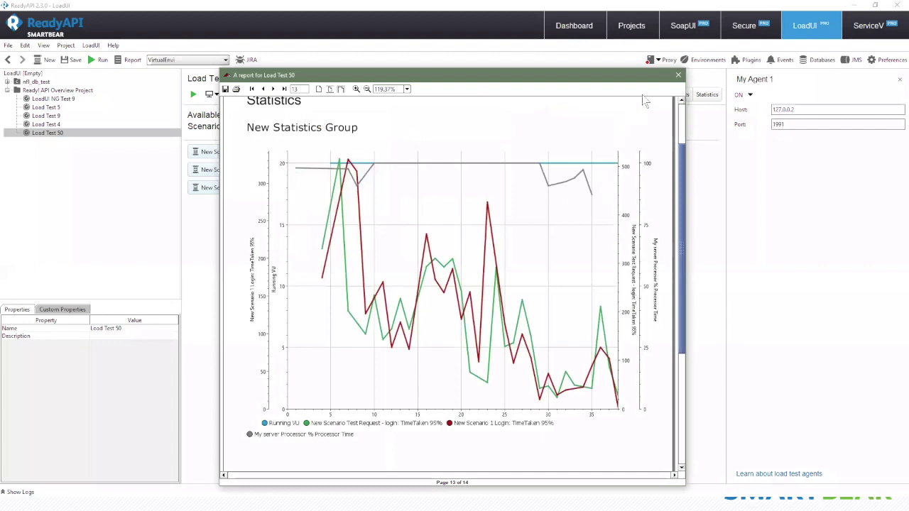
{"action": "left_click", "coordinate": [678, 76]}
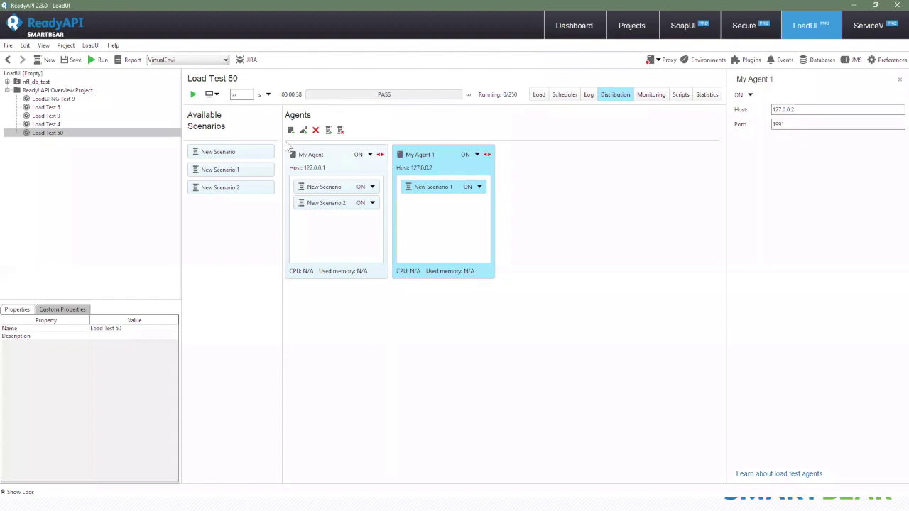
Step: Open the LoadUITestRunner launch settings for Load Test 50
{"action": "key", "text": "shift+F10"}
{"action": "key", "text": "Down"}
{"action": "key", "text": "Down"}
{"action": "key", "text": "Down"}
{"action": "key", "text": "Down"}
{"action": "key", "text": "Down"}
{"action": "key", "text": "Down"}
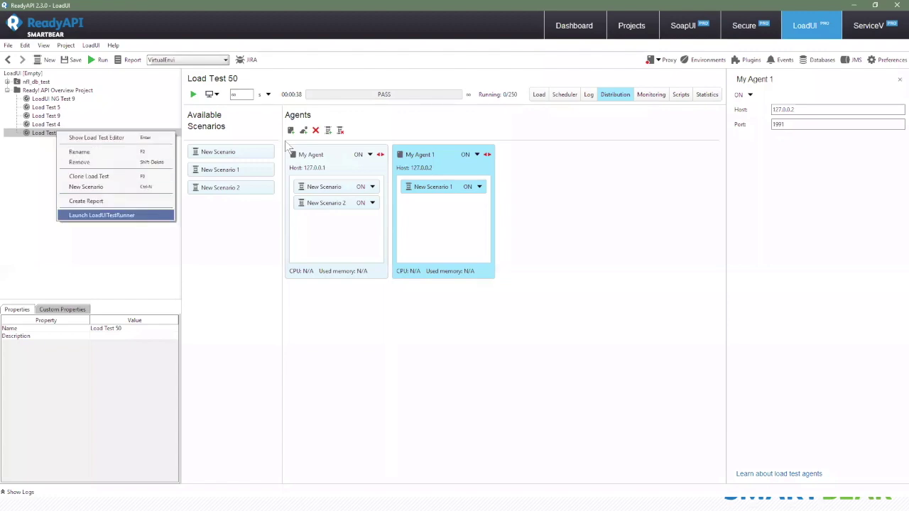
{"action": "key", "text": "Return"}
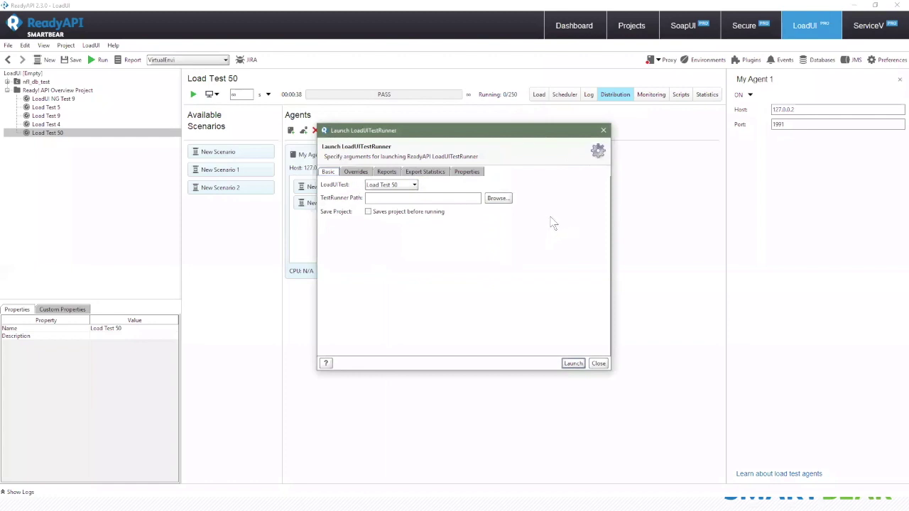
Step: Review the runner's overrides, reports and statistics export settings, and launch it for Load Test 50 with the default arguments
{"action": "left_click", "coordinate": [361, 171]}
{"action": "left_click", "coordinate": [406, 184]}
{"action": "left_click", "coordinate": [395, 204]}
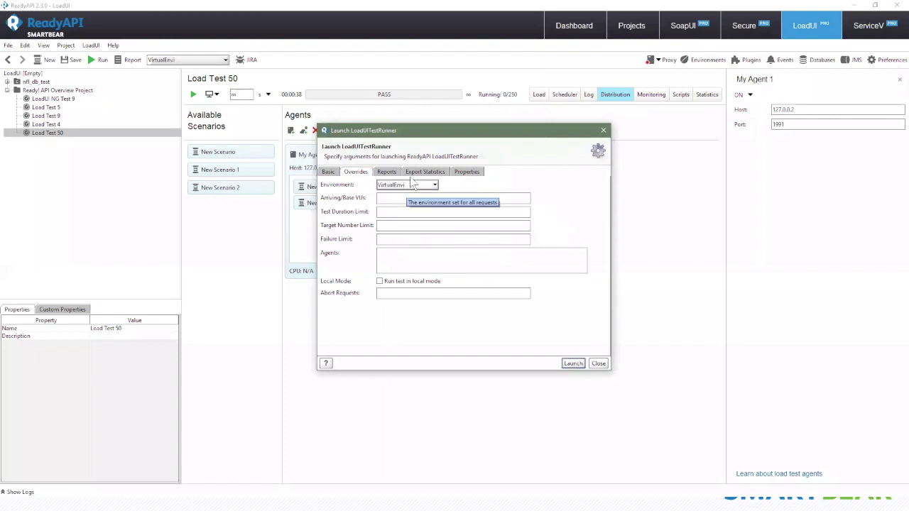
{"action": "left_click", "coordinate": [386, 173]}
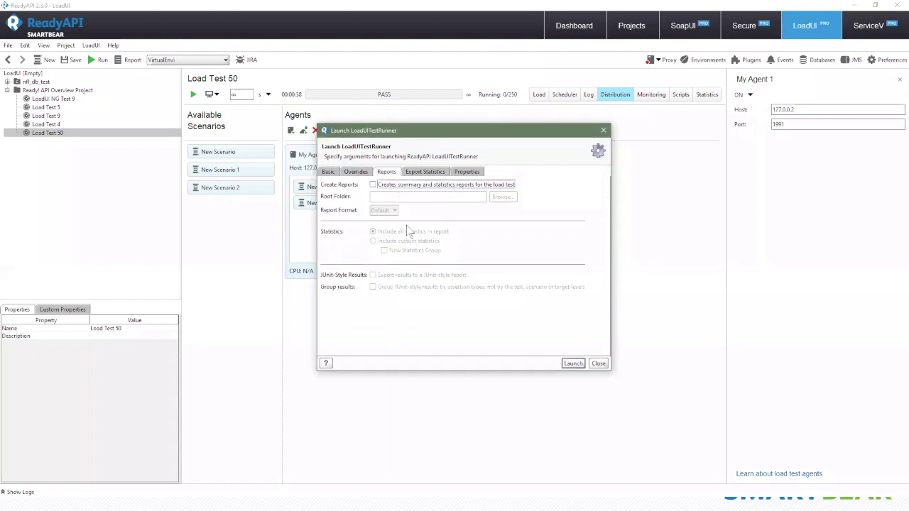
{"action": "left_click", "coordinate": [431, 173]}
{"action": "left_click", "coordinate": [409, 184]}
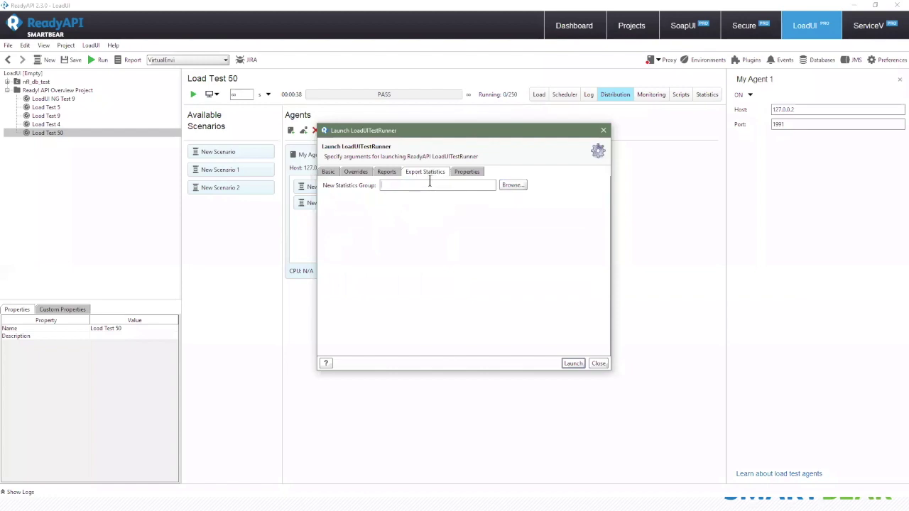
{"action": "left_click", "coordinate": [328, 172]}
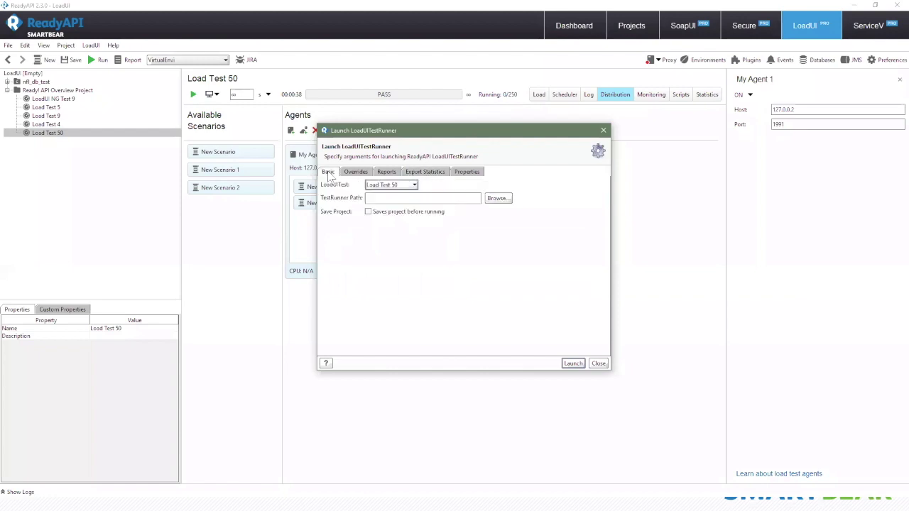
{"action": "left_click", "coordinate": [573, 363]}
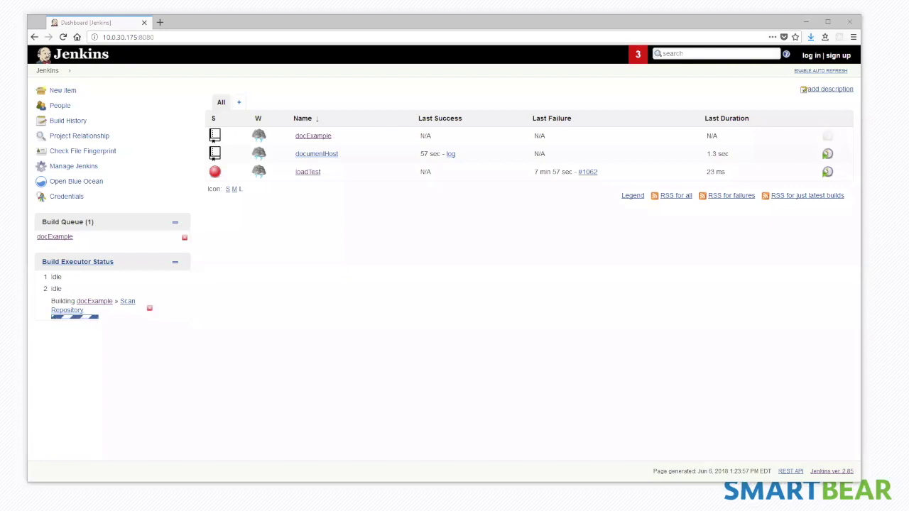
Step: Switch to Jenkins, open the loadTest project and look through its build history
{"action": "left_click", "coordinate": [310, 172]}
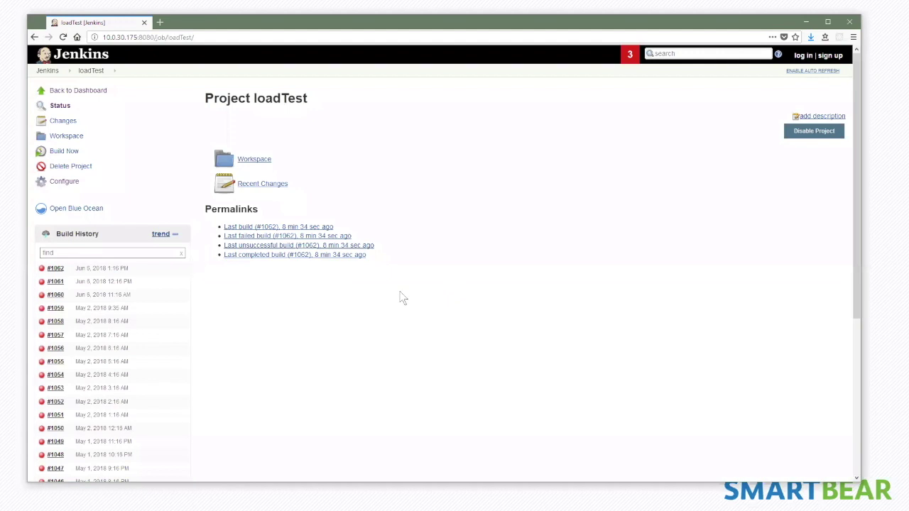
{"action": "scroll", "coordinate": [398, 296], "scroll_direction": "down", "scroll_amount": 5}
{"action": "scroll", "coordinate": [396, 300], "scroll_direction": "up", "scroll_amount": 10}
{"action": "scroll", "coordinate": [386, 288], "scroll_direction": "down", "scroll_amount": 2}
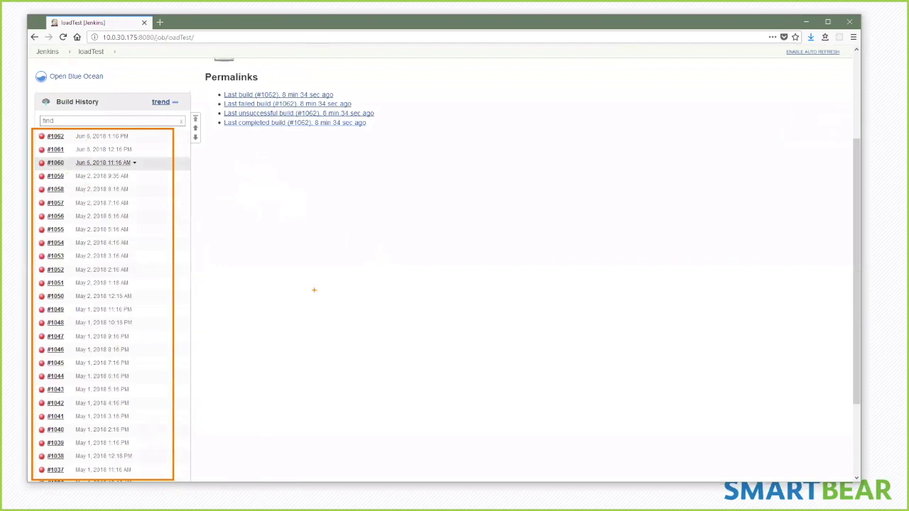
Step: Examine the loadTest configuration's build schedule, Windows batch command and JUnit report action, and return to the Jenkins dashboard
{"action": "scroll", "coordinate": [64, 195], "scroll_direction": "up", "scroll_amount": 3}
{"action": "left_click", "coordinate": [64, 181]}
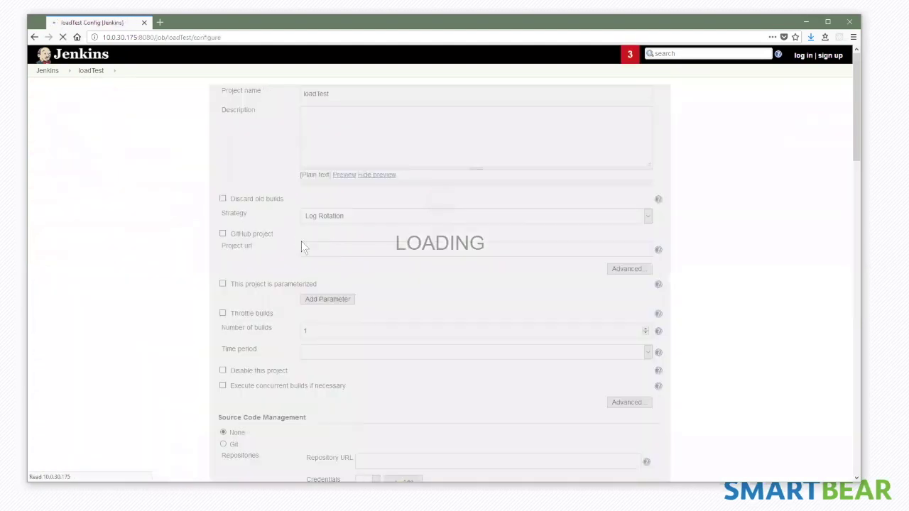
{"action": "scroll", "coordinate": [304, 275], "scroll_direction": "down", "scroll_amount": 5}
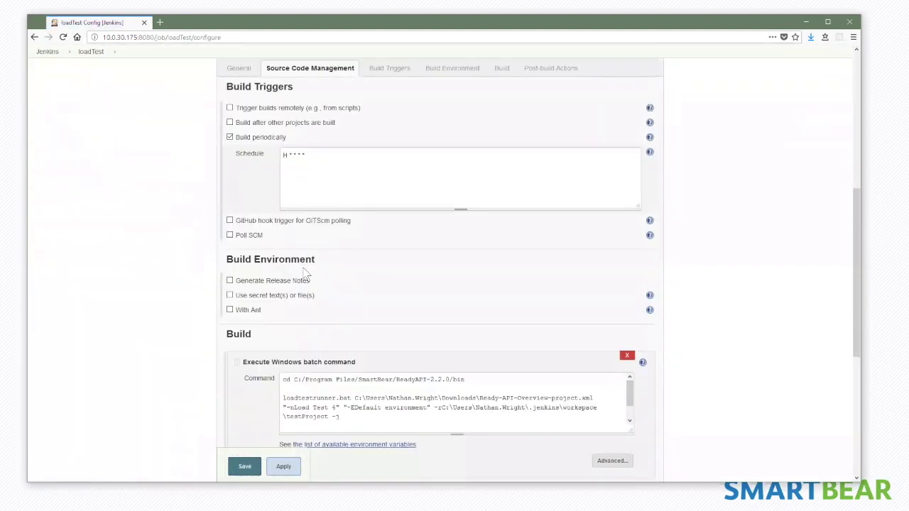
{"action": "scroll", "coordinate": [303, 276], "scroll_direction": "down", "scroll_amount": 3}
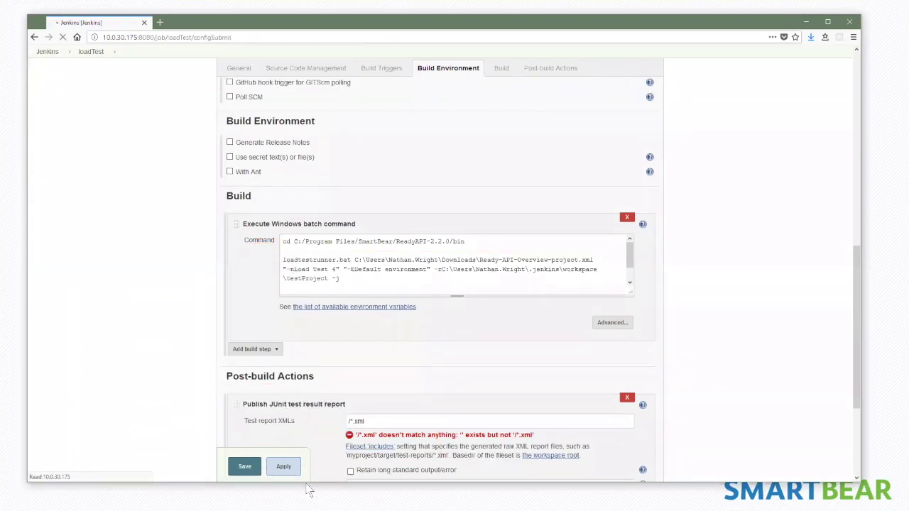
{"action": "left_click", "coordinate": [44, 32]}
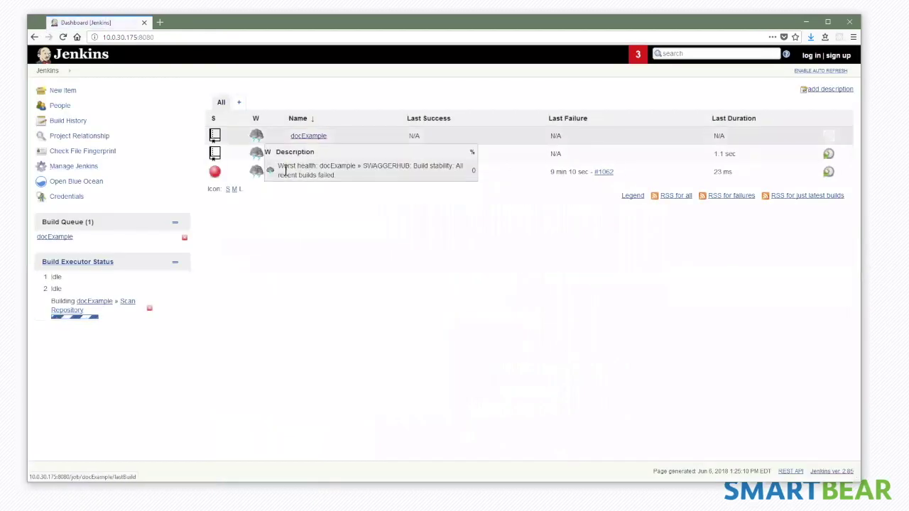
Step: Open the console output of loadTest build #1060
{"action": "left_click", "coordinate": [303, 172]}
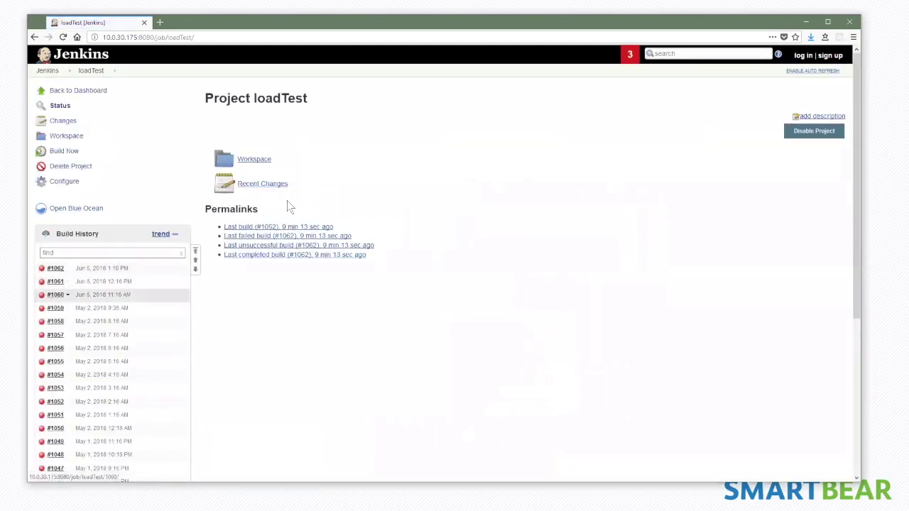
{"action": "left_click", "coordinate": [55, 294]}
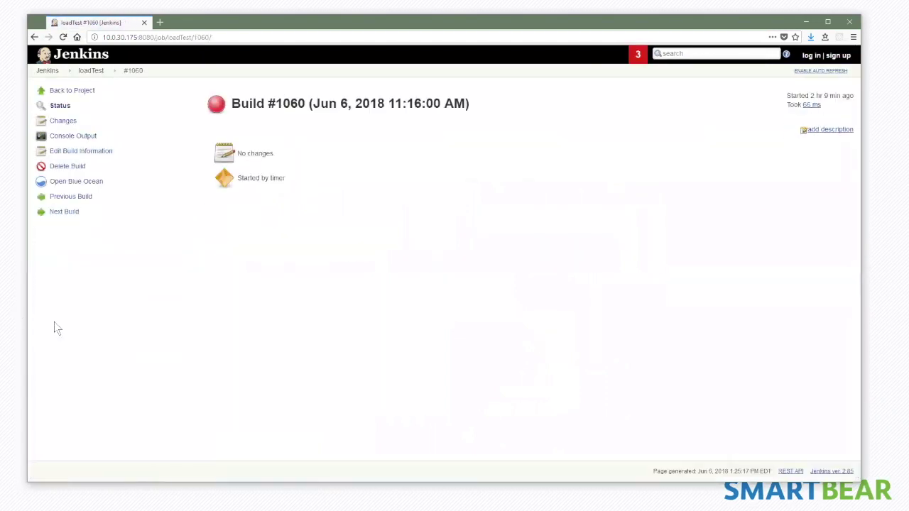
{"action": "left_click", "coordinate": [73, 136]}
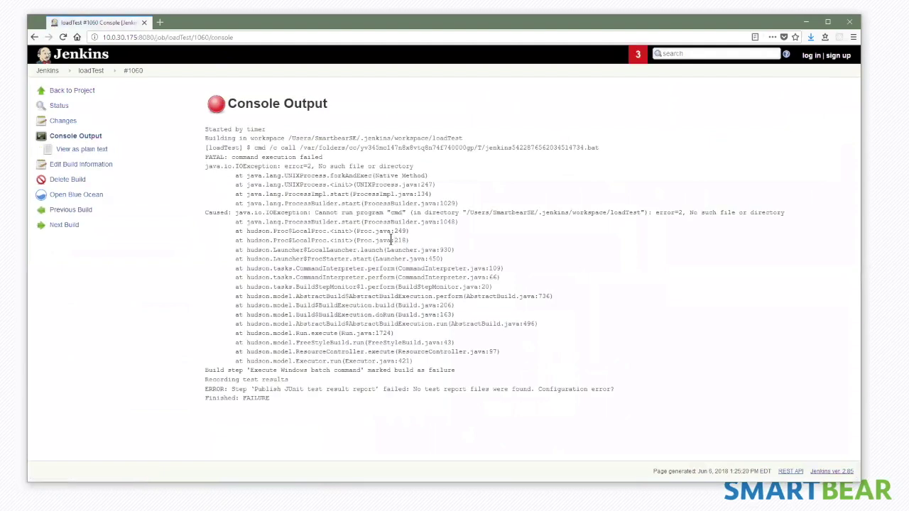
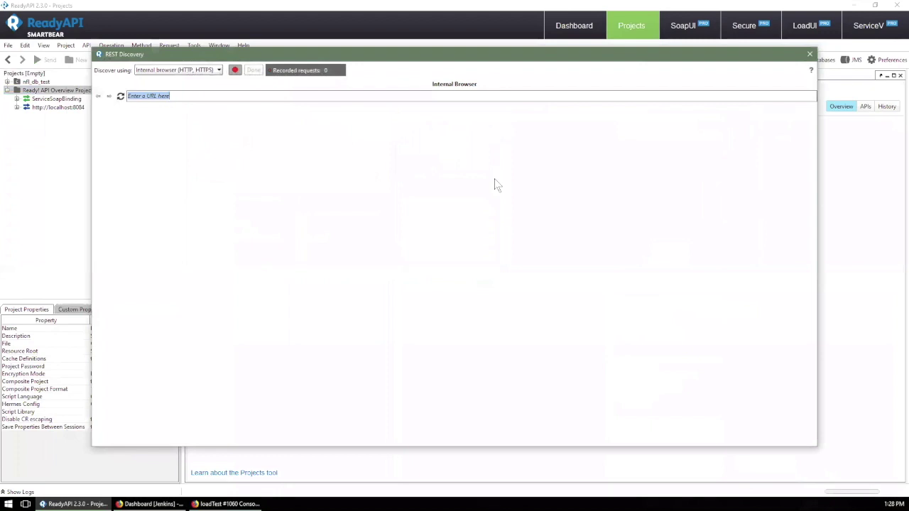
Step: Set REST Discovery in ReadyAPI to Proxy (HTTP, HTTPS), view its client configuration information and close the discovery window
{"action": "key", "text": "shift+Tab"}
{"action": "key", "text": "alt+Down"}
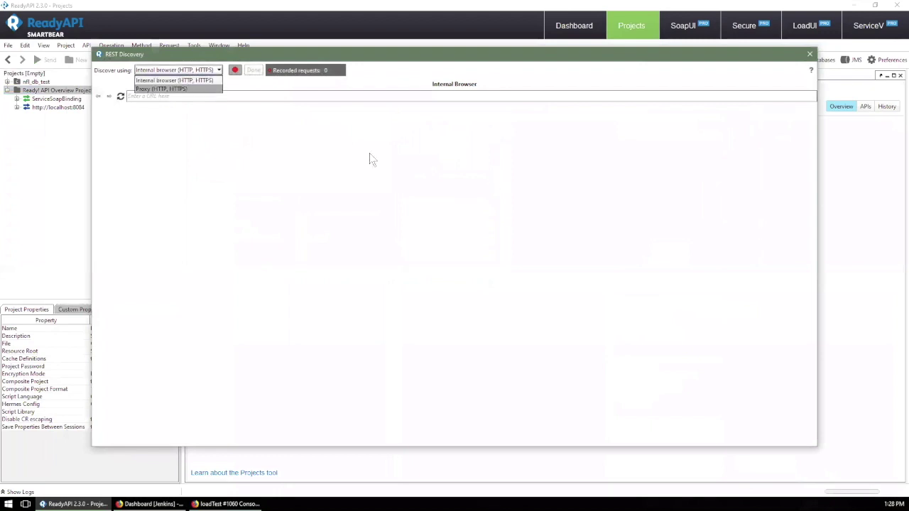
{"action": "key", "text": "Return"}
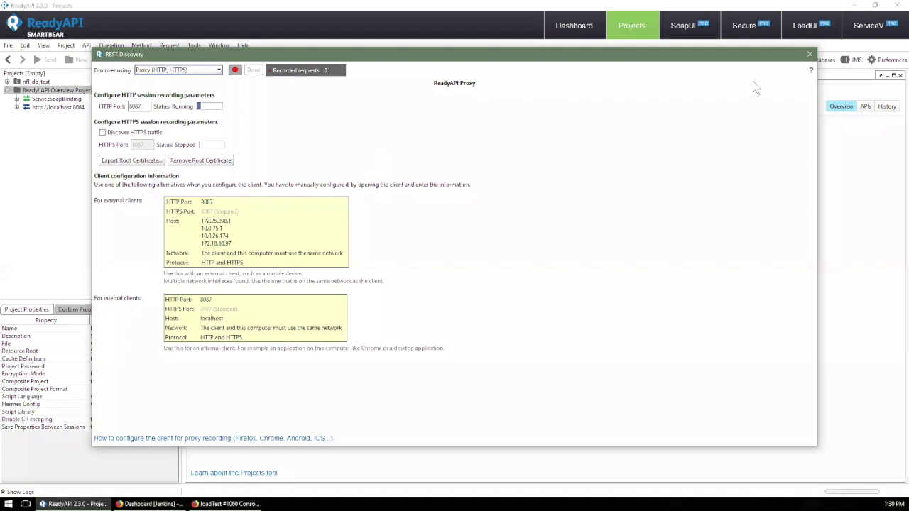
{"action": "left_click", "coordinate": [809, 54]}
Step: Return to LoadUI and view the transaction log page of Load Test 50
{"action": "left_click", "coordinate": [805, 25]}
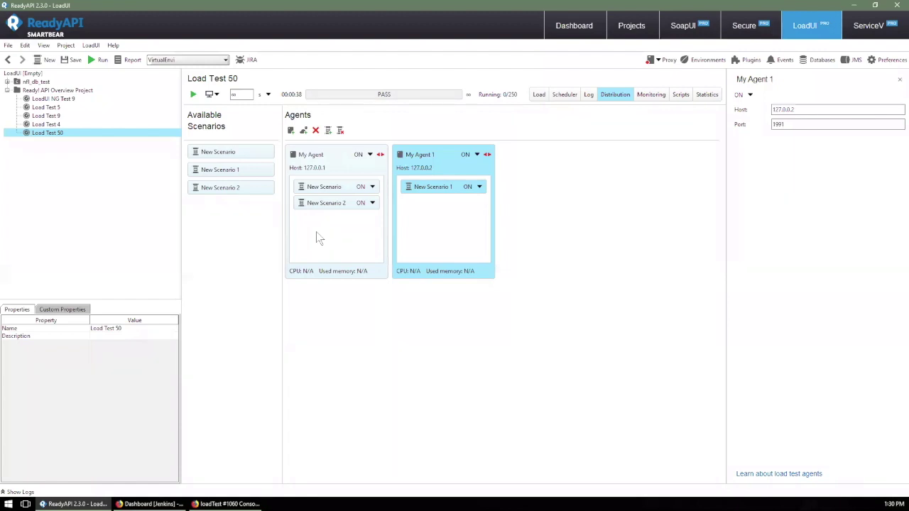
{"action": "left_click_drag", "start_coordinate": [276, 260], "coordinate": [489, 282]}
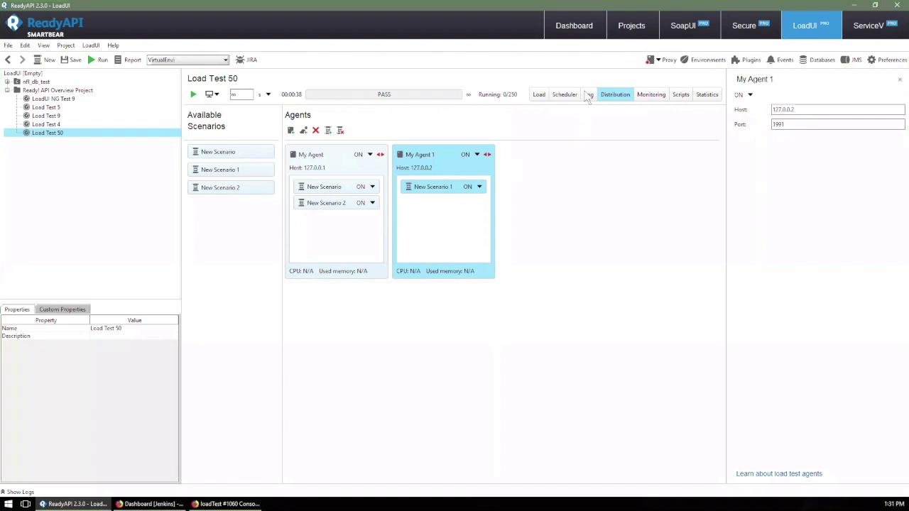
{"action": "left_click", "coordinate": [588, 95]}
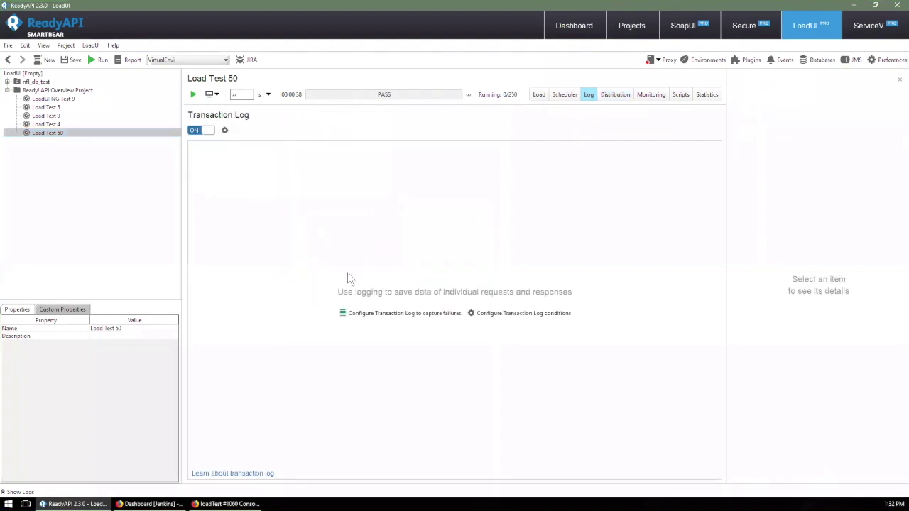